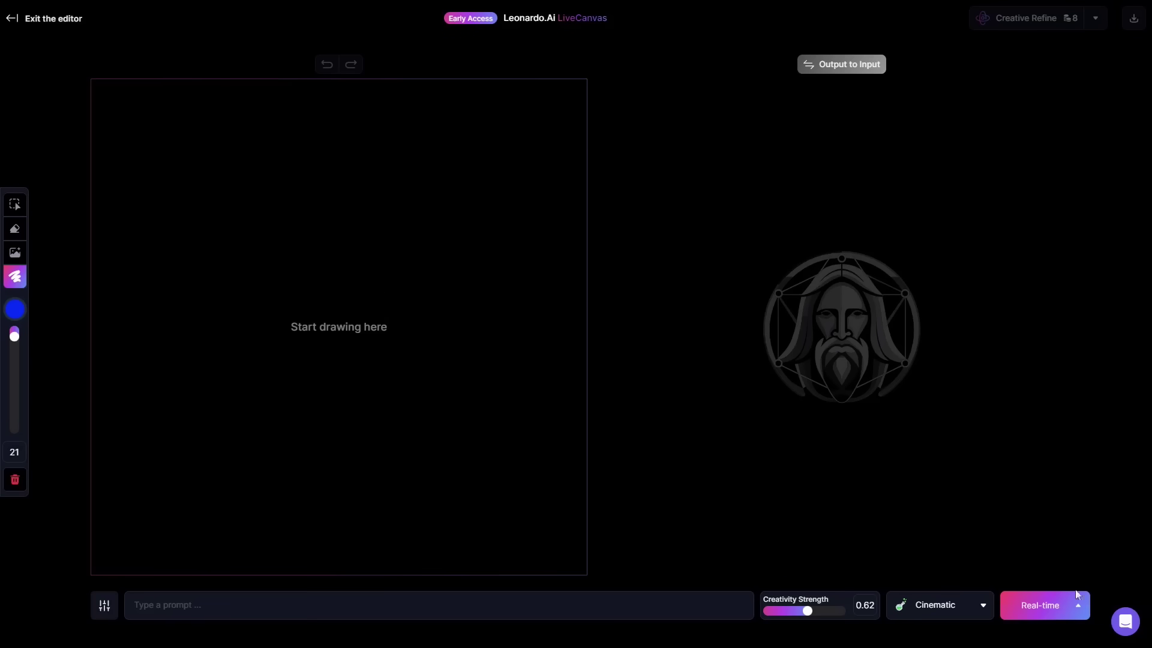
Keep the real-time generation mode and the Cinematic style, leaving the prompt empty.
{"action": "left_click", "coordinate": [1078, 604]}
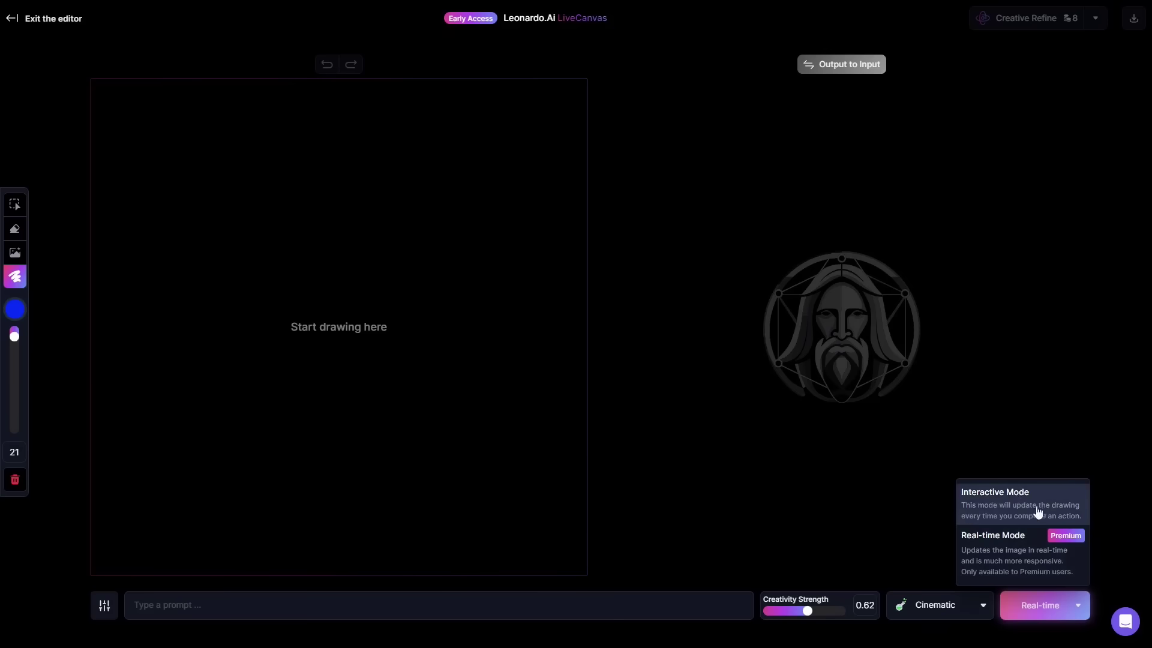
{"action": "left_click", "coordinate": [1024, 566]}
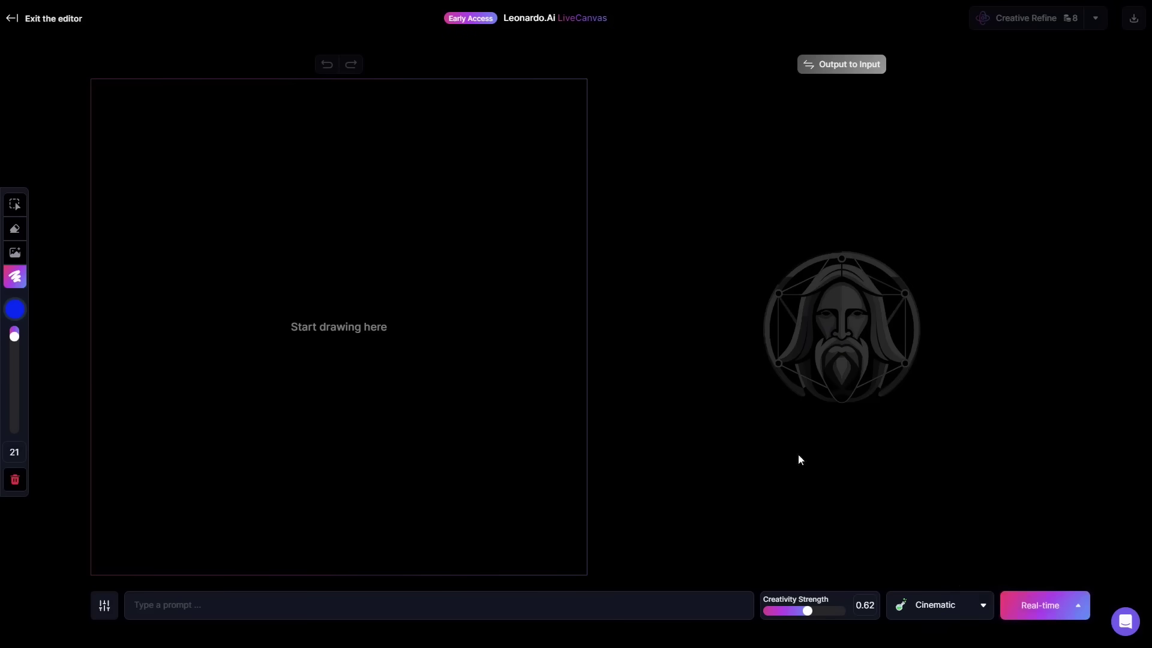
{"action": "left_click", "coordinate": [962, 605]}
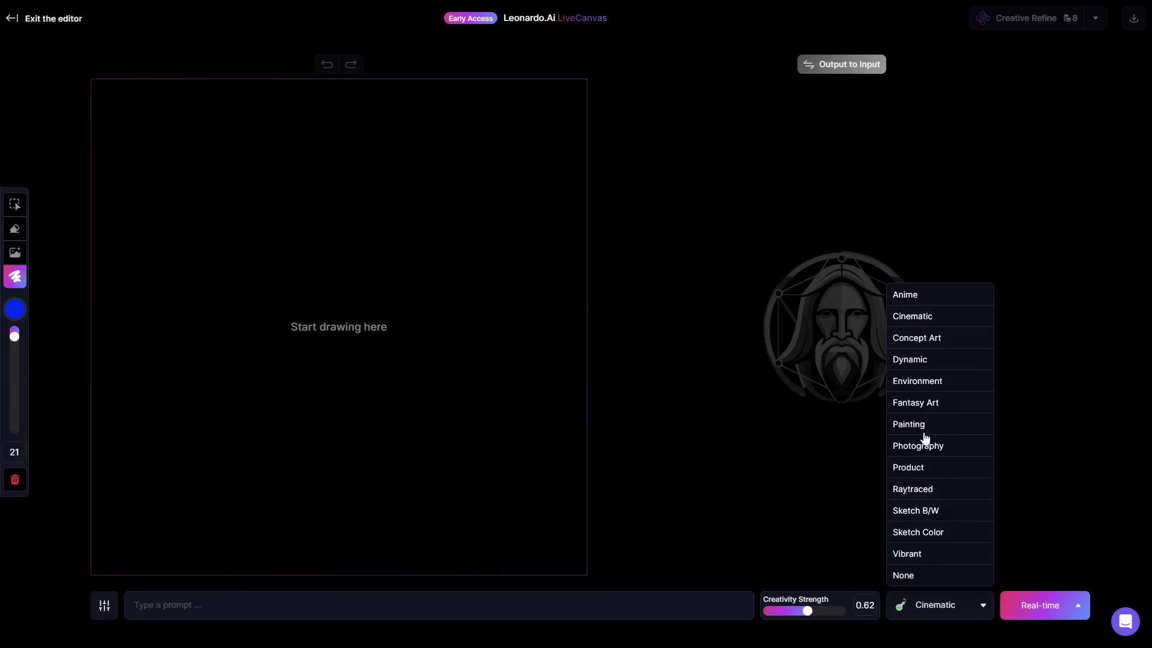
{"action": "left_click", "coordinate": [931, 319]}
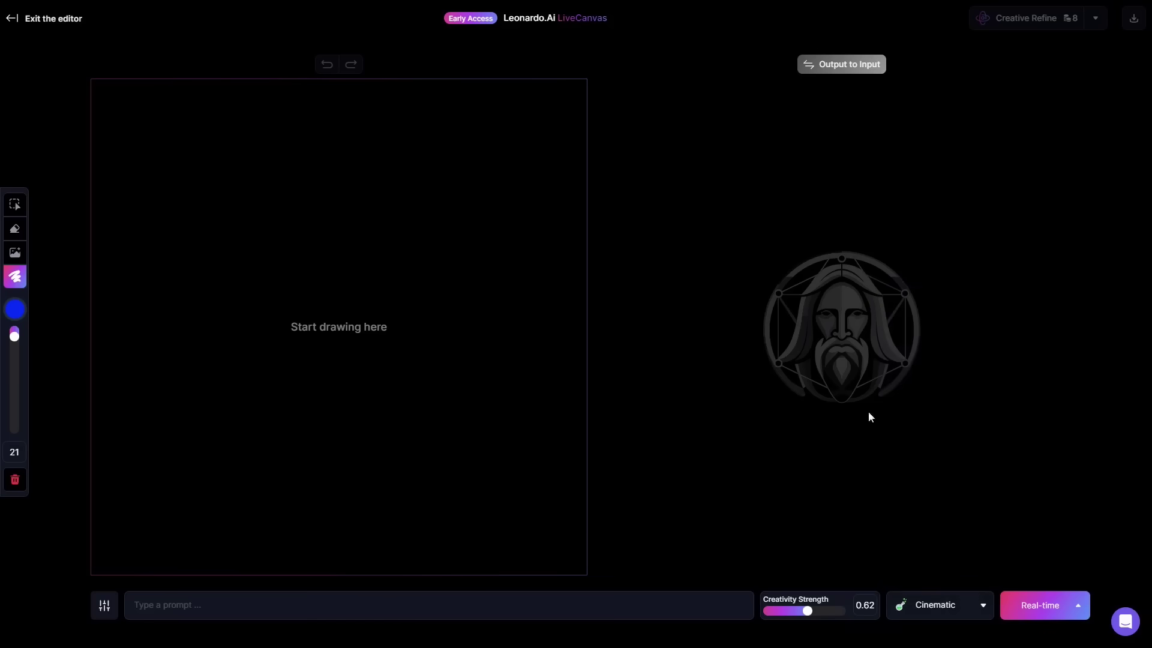
{"action": "left_click", "coordinate": [348, 606]}
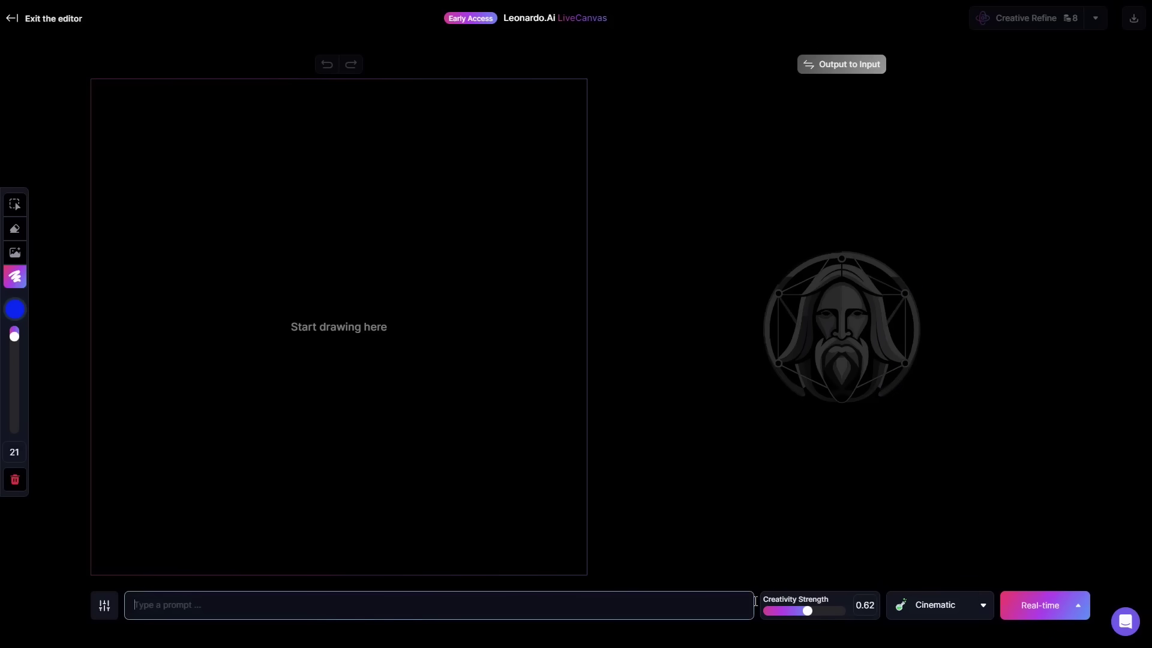
{"action": "left_click", "coordinate": [802, 609]}
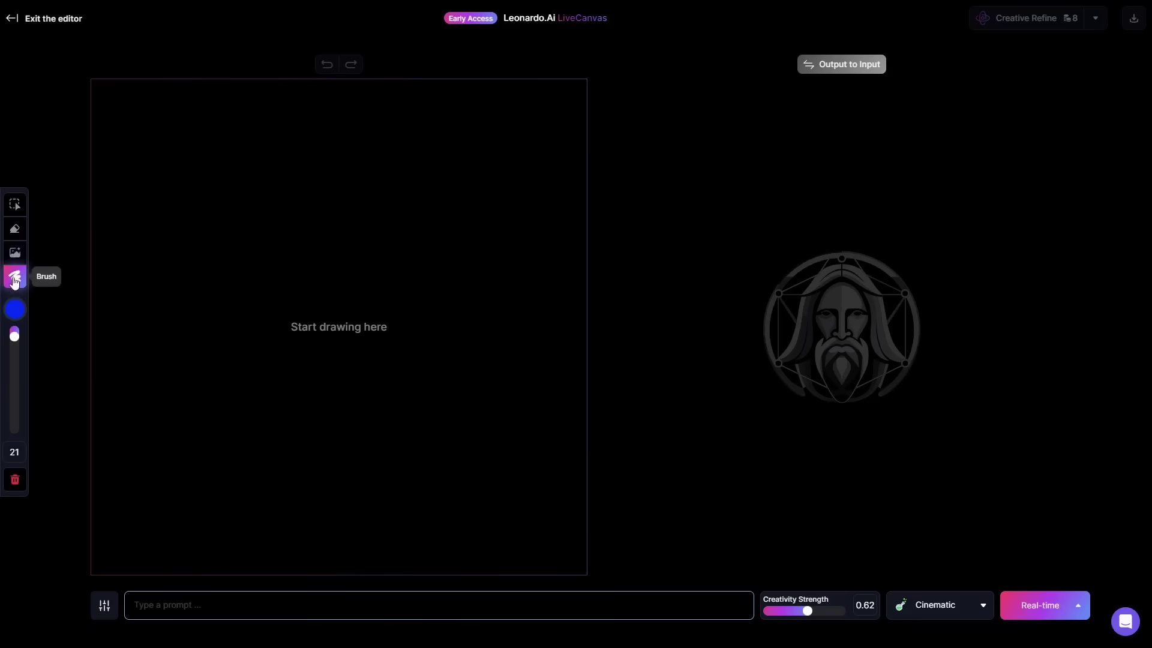
Set the brush size to 13, clear the canvas, and place a small blue #0012FF dot.
{"action": "left_click", "coordinate": [14, 313]}
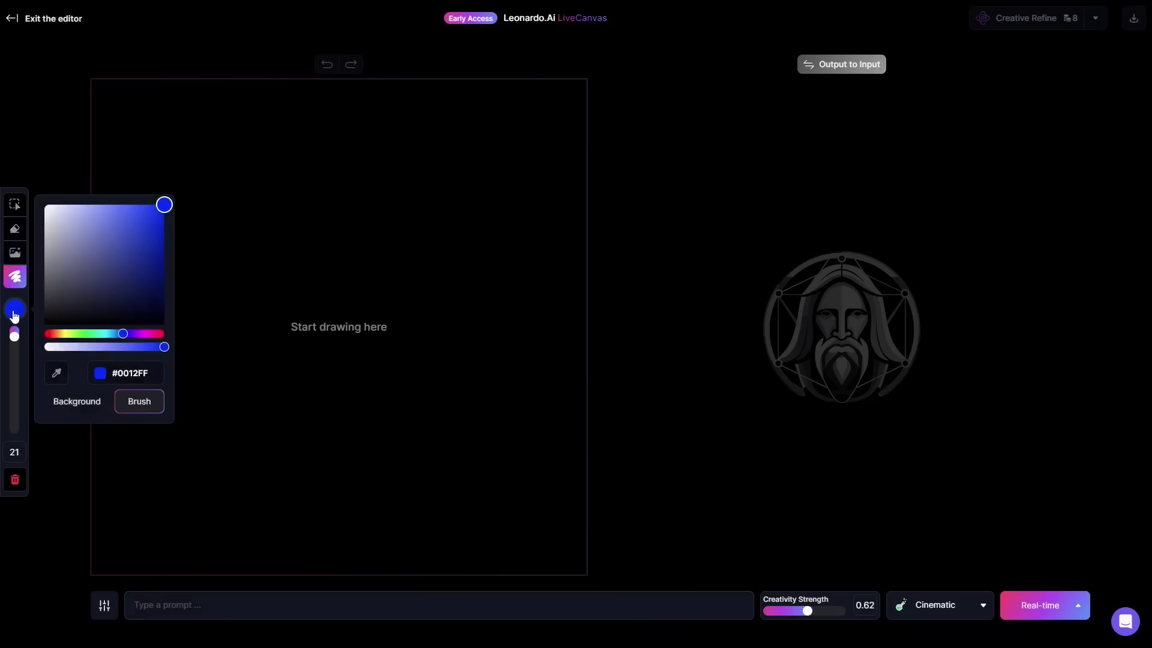
{"action": "left_click", "coordinate": [14, 314]}
{"action": "mouse_move", "coordinate": [14, 336]}
{"action": "left_mouse_down"}
{"action": "mouse_move", "coordinate": [14, 417]}
{"action": "mouse_move", "coordinate": [14, 332]}
{"action": "left_mouse_up"}
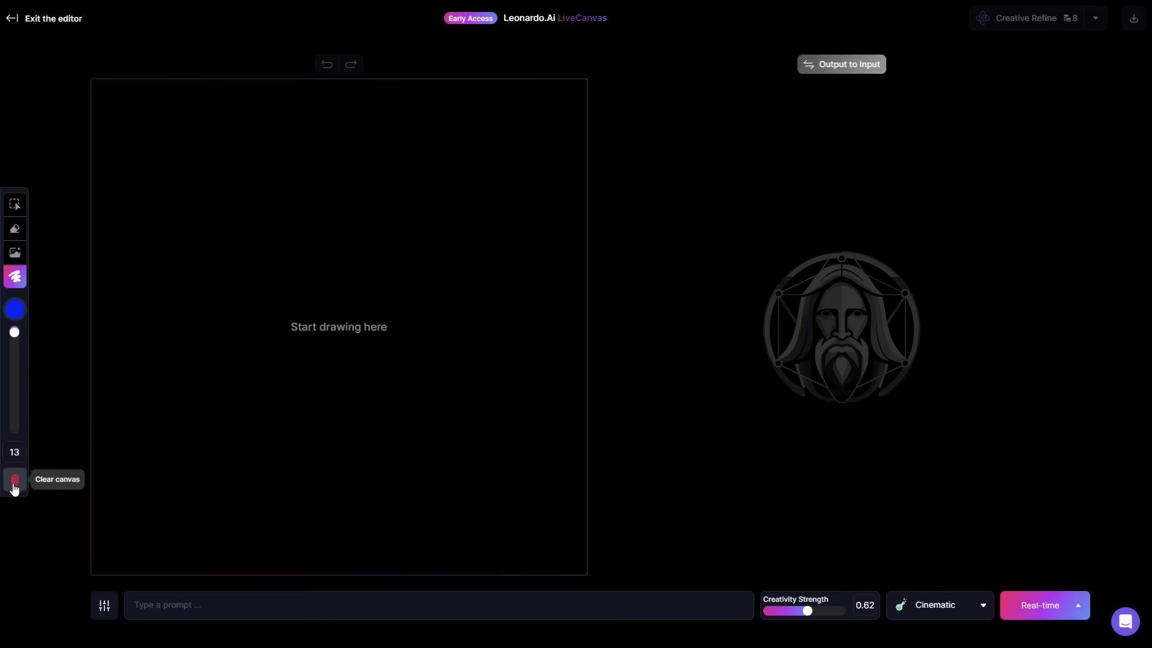
{"action": "left_click", "coordinate": [16, 486]}
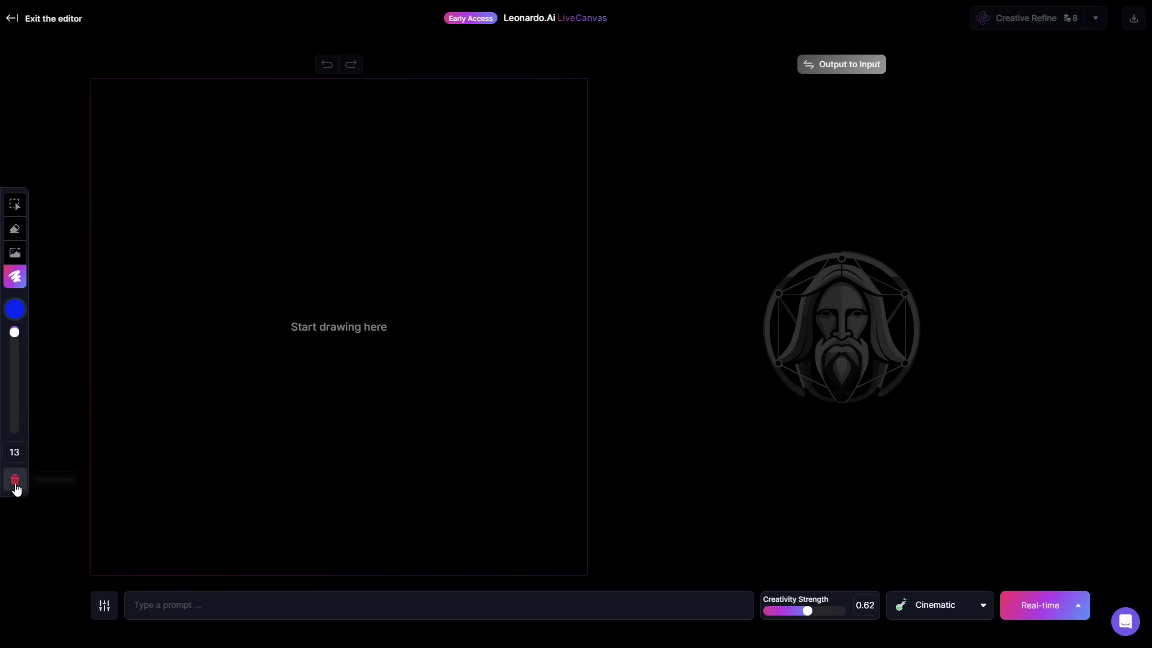
{"action": "left_click", "coordinate": [18, 310]}
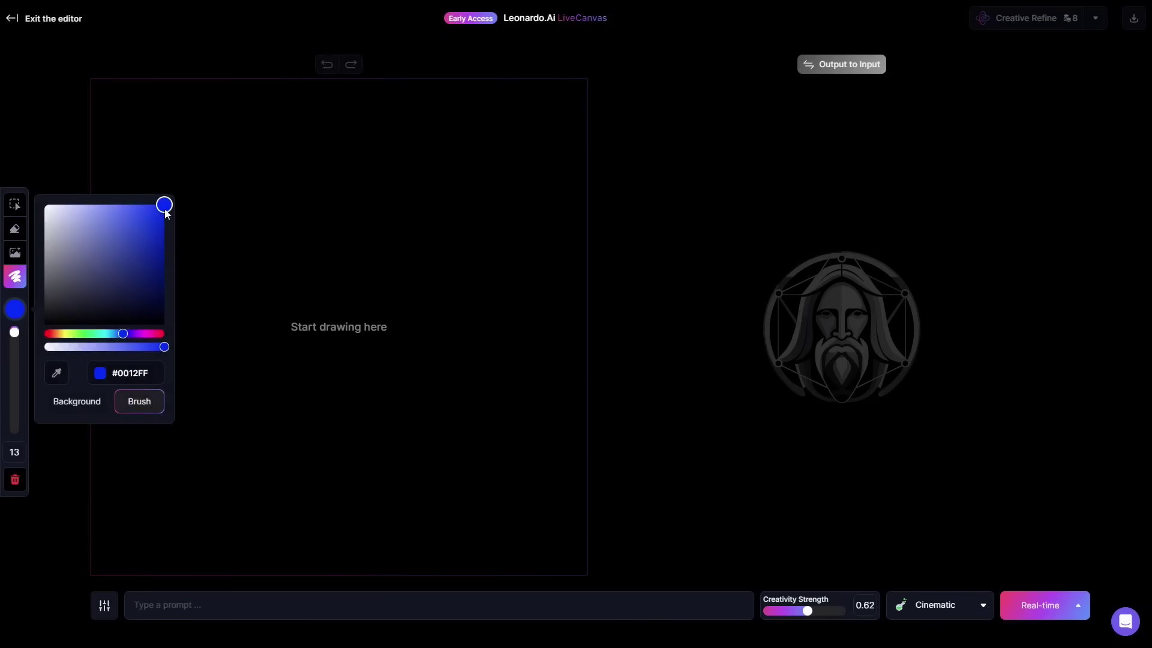
{"action": "left_click", "coordinate": [203, 323]}
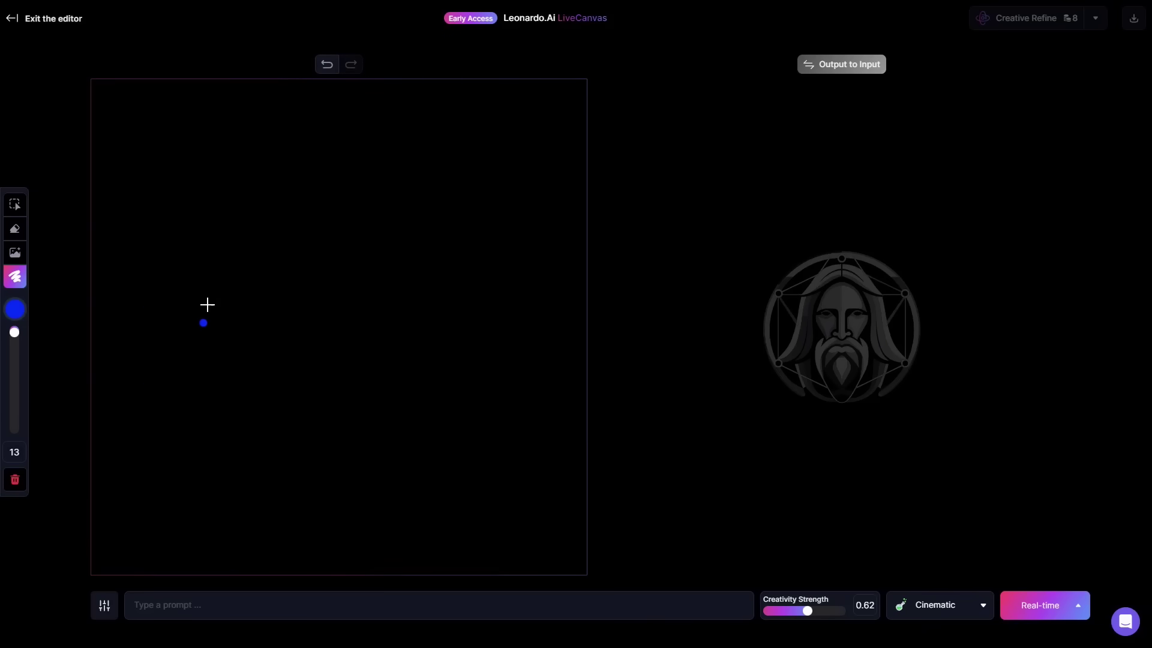
Erase the stray blue dot with the eraser and return to the brush.
{"action": "left_click", "coordinate": [15, 228]}
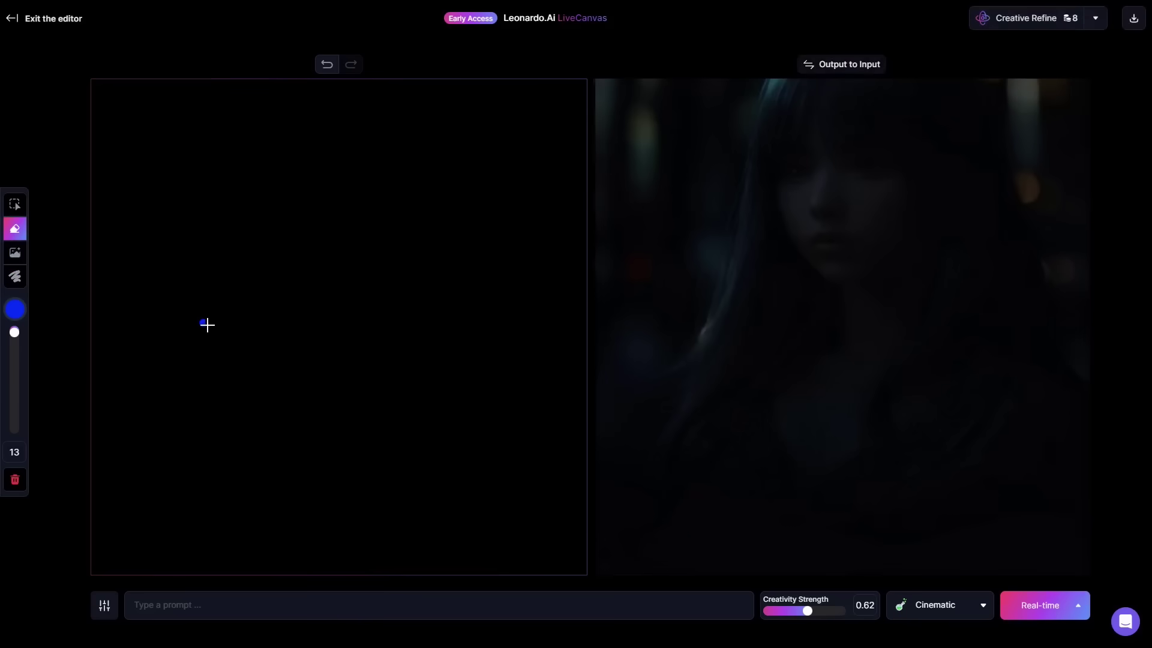
{"action": "left_click_drag", "start_coordinate": [207, 324], "coordinate": [194, 338]}
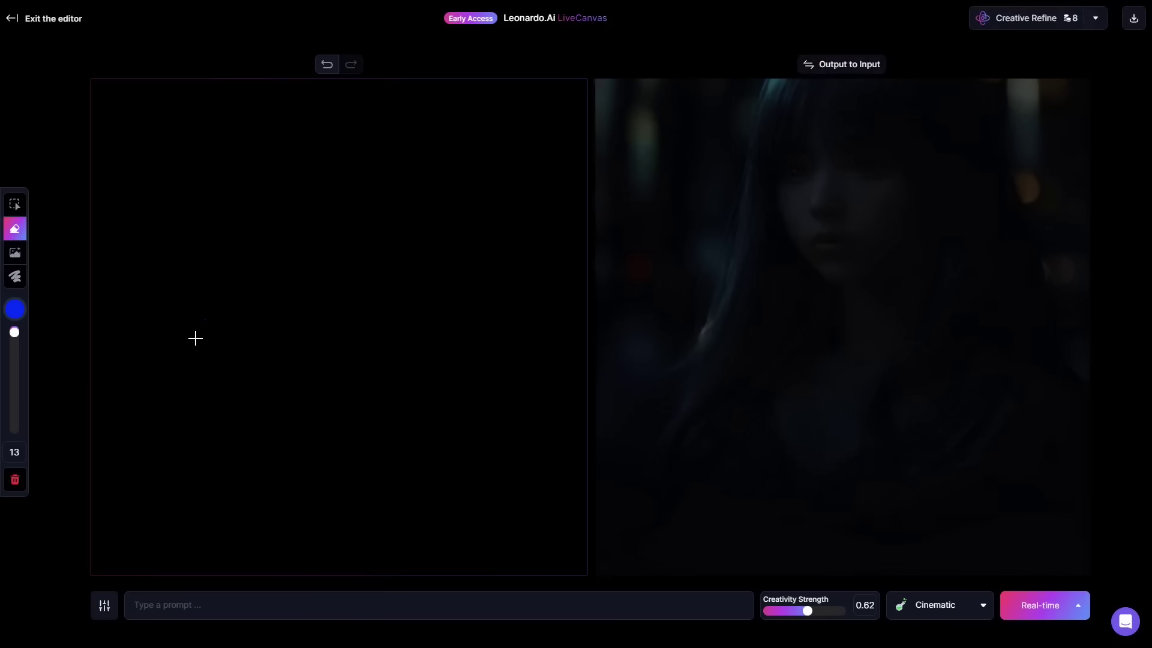
{"action": "left_click", "coordinate": [16, 277]}
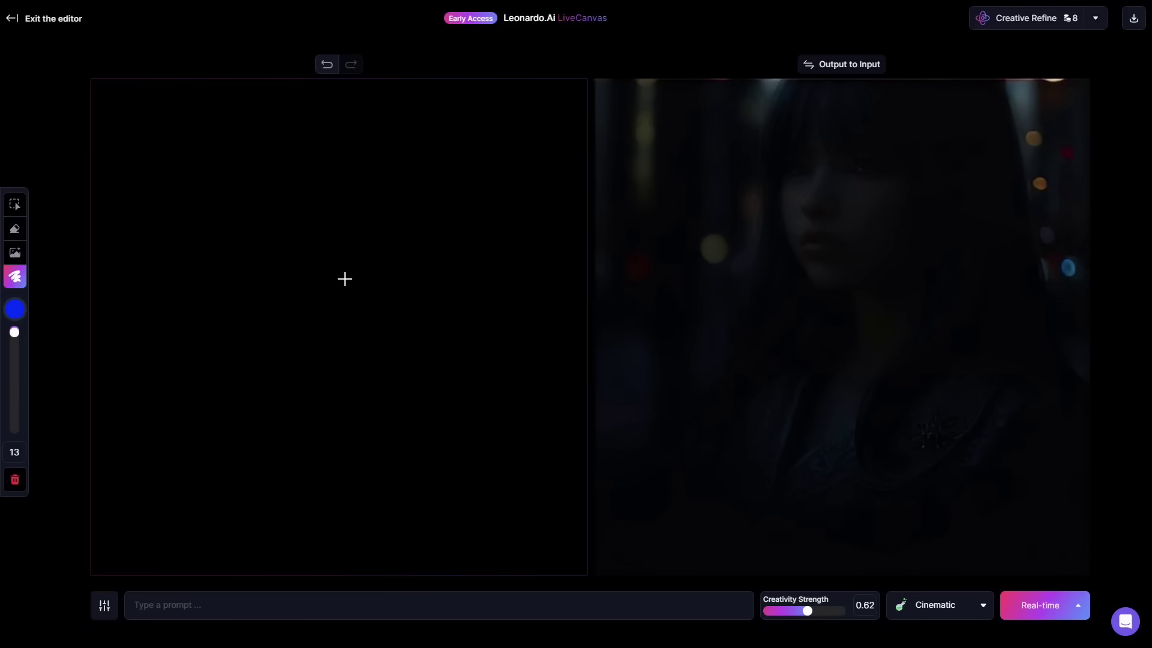
Draw a blue stick figure with a looped head, body, two arms and two legs.
{"action": "mouse_move", "coordinate": [345, 275]}
{"action": "left_mouse_down"}
{"action": "mouse_move", "coordinate": [317, 327]}
{"action": "mouse_move", "coordinate": [345, 328]}
{"action": "mouse_move", "coordinate": [370, 305]}
{"action": "mouse_move", "coordinate": [364, 269]}
{"action": "mouse_move", "coordinate": [348, 269]}
{"action": "mouse_move", "coordinate": [308, 339]}
{"action": "left_mouse_up"}
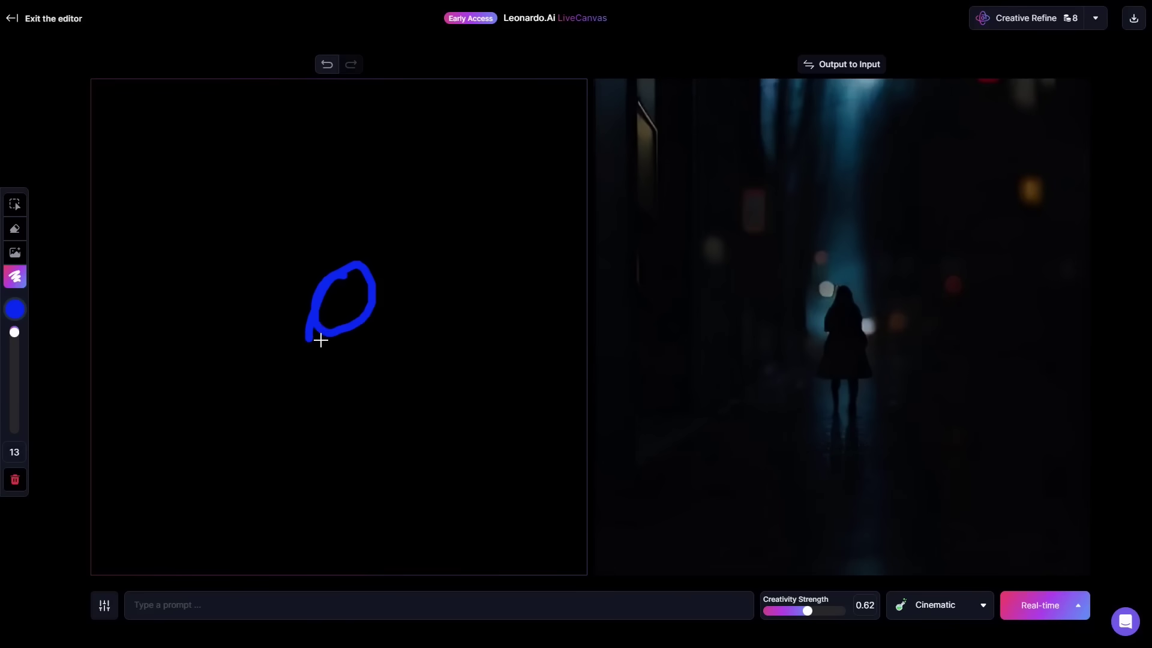
{"action": "left_click_drag", "start_coordinate": [325, 331], "coordinate": [315, 504]}
{"action": "left_click_drag", "start_coordinate": [323, 429], "coordinate": [377, 390]}
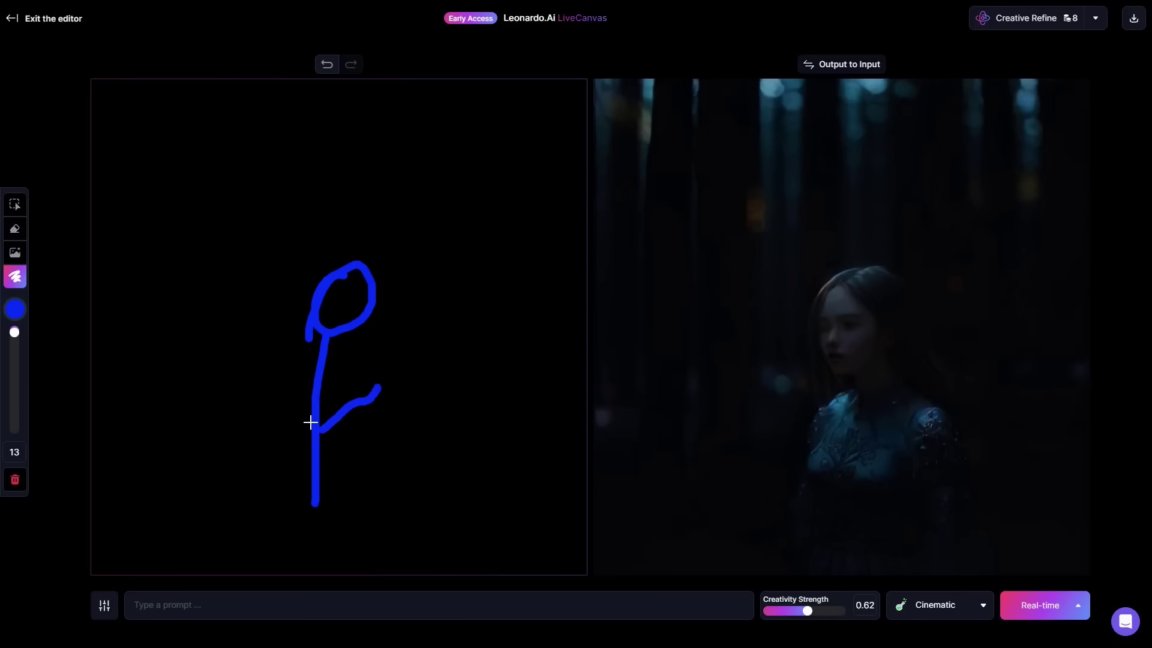
{"action": "left_click_drag", "start_coordinate": [311, 427], "coordinate": [276, 379]}
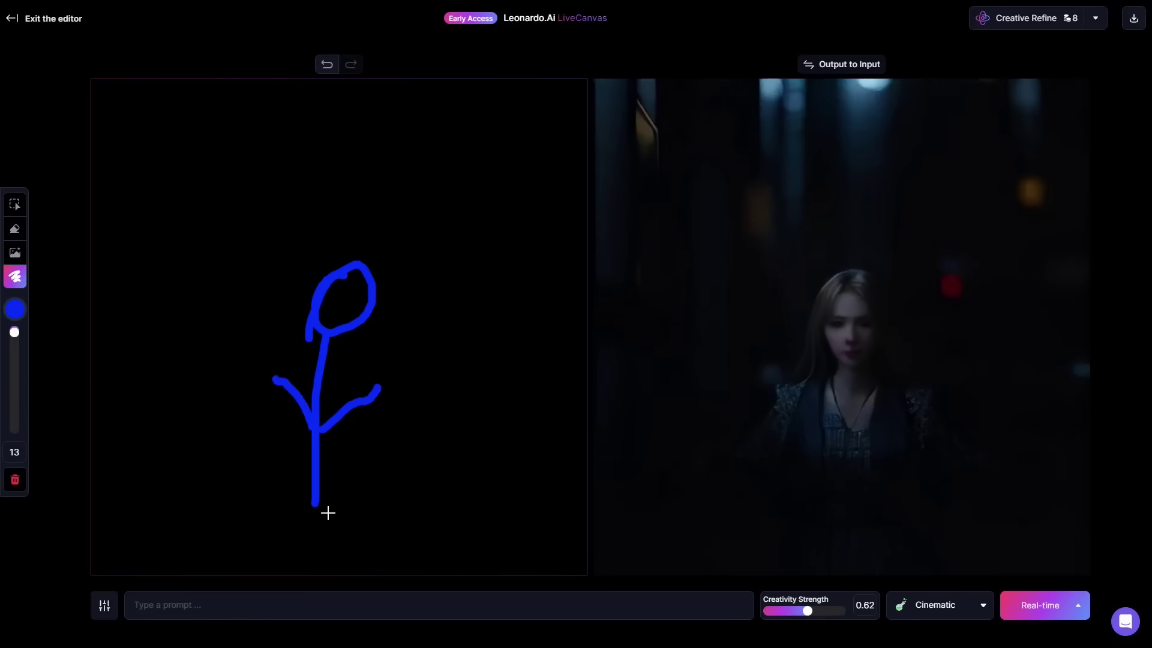
{"action": "left_click_drag", "start_coordinate": [315, 504], "coordinate": [271, 567]}
{"action": "left_click_drag", "start_coordinate": [316, 496], "coordinate": [354, 571]}
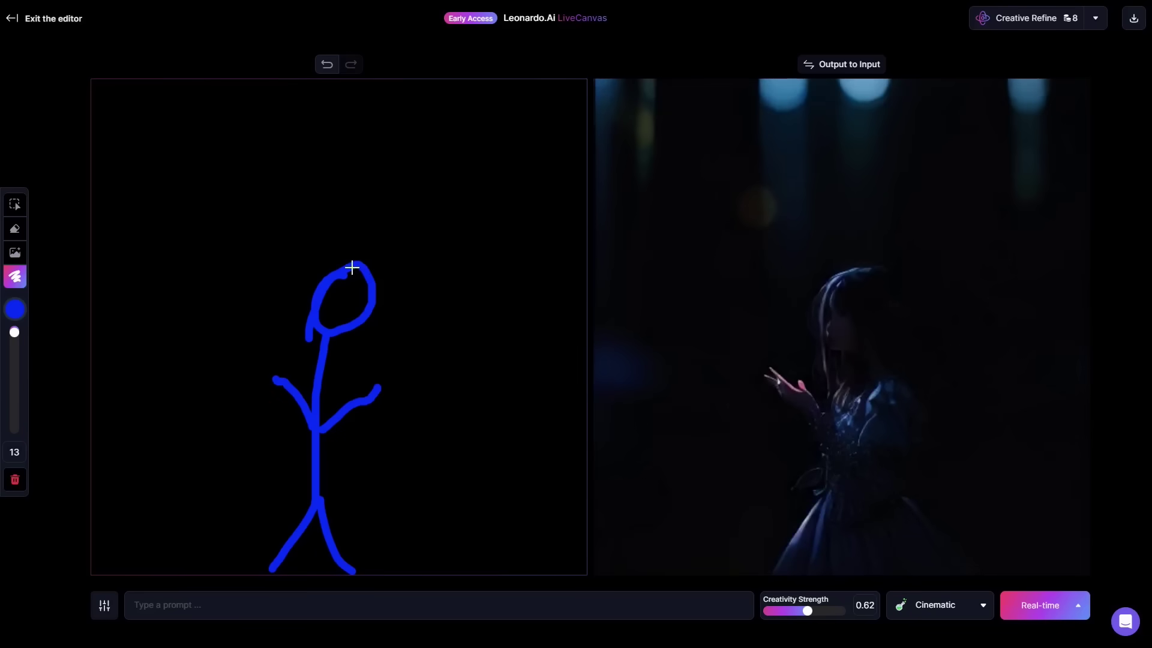
{"action": "mouse_move", "coordinate": [356, 267]}
{"action": "left_mouse_down"}
{"action": "mouse_move", "coordinate": [327, 283]}
{"action": "mouse_move", "coordinate": [319, 303]}
{"action": "mouse_move", "coordinate": [354, 272]}
{"action": "left_mouse_up"}
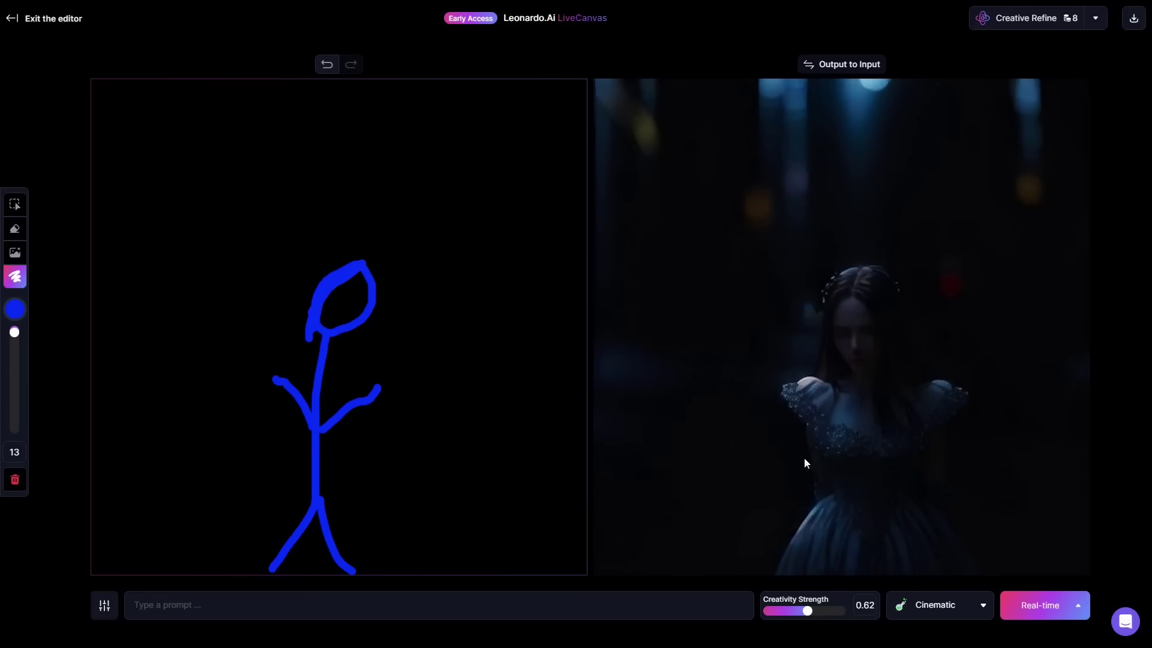
{"action": "mouse_move", "coordinate": [347, 270]}
{"action": "left_mouse_down"}
{"action": "mouse_move", "coordinate": [354, 262]}
{"action": "mouse_move", "coordinate": [316, 292]}
{"action": "mouse_move", "coordinate": [306, 342]}
{"action": "left_mouse_up"}
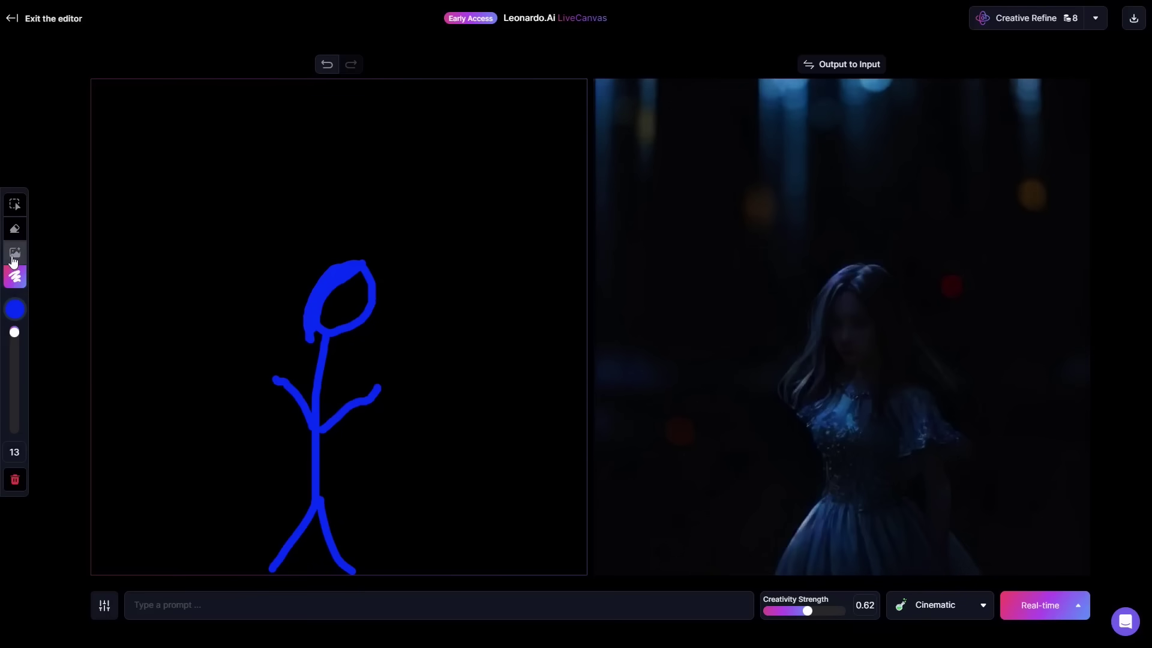
Change the brush colour to a dark red, #BA2910.
{"action": "left_click", "coordinate": [15, 311]}
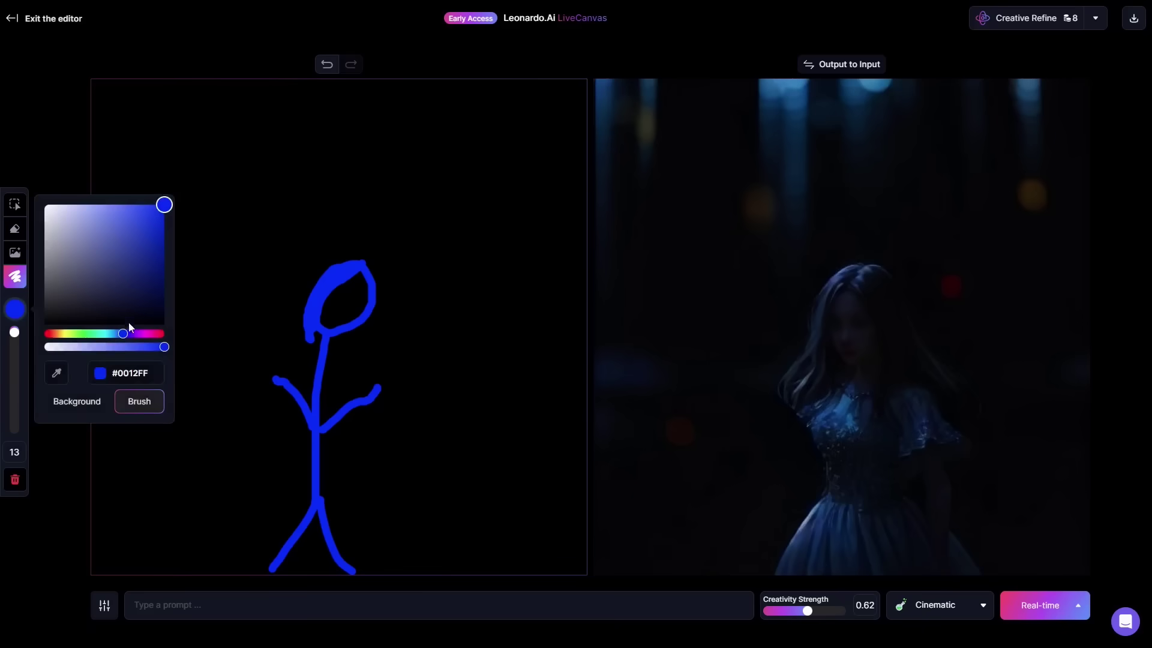
{"action": "left_click", "coordinate": [49, 335]}
{"action": "left_click", "coordinate": [155, 214]}
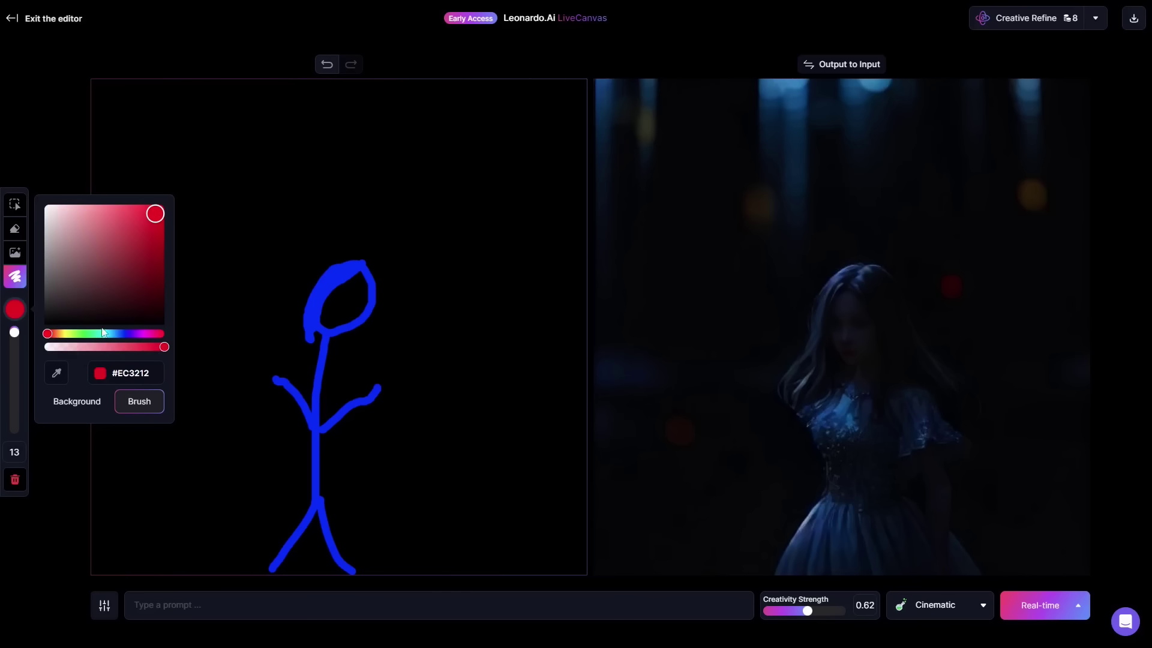
{"action": "left_click_drag", "start_coordinate": [118, 308], "coordinate": [156, 242]}
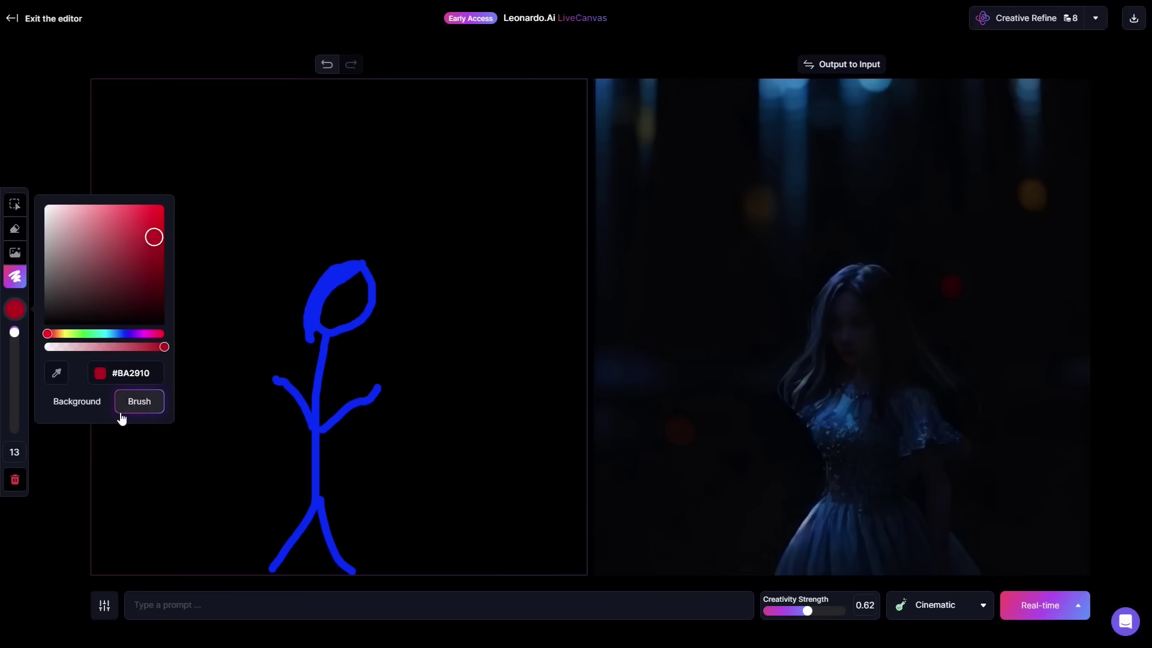
{"action": "left_click", "coordinate": [17, 310]}
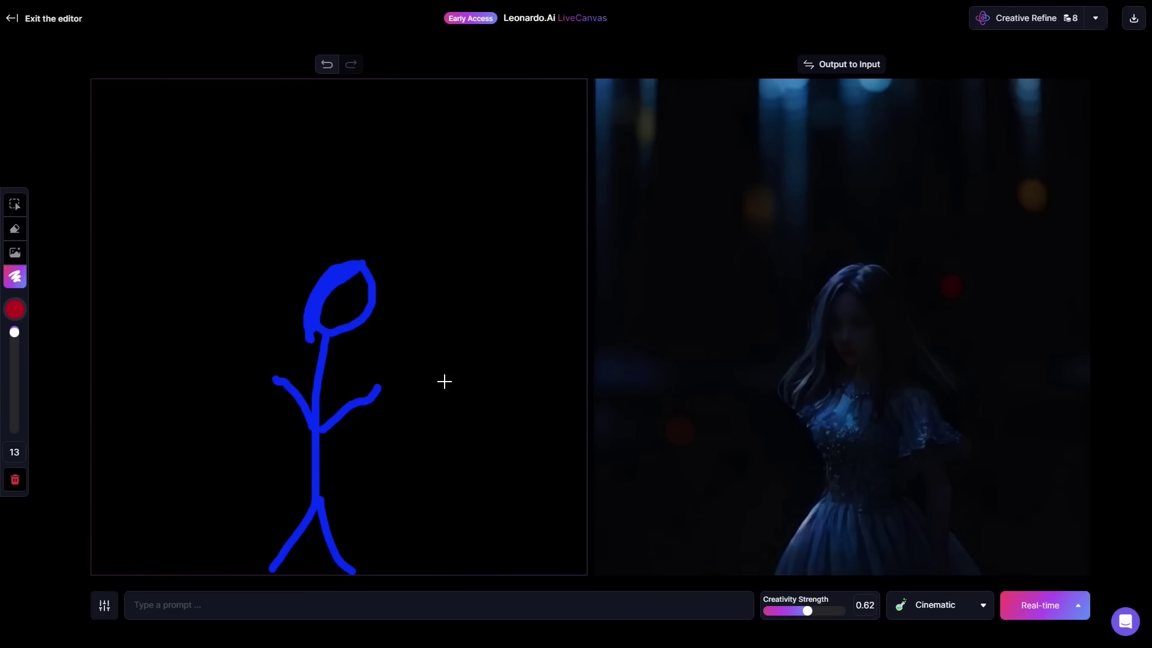
Paint a red squiggle at the stick figure's raised right hand.
{"action": "left_click", "coordinate": [370, 380]}
{"action": "mouse_move", "coordinate": [377, 383]}
{"action": "left_mouse_down"}
{"action": "mouse_move", "coordinate": [401, 407]}
{"action": "mouse_move", "coordinate": [366, 376]}
{"action": "left_mouse_up"}
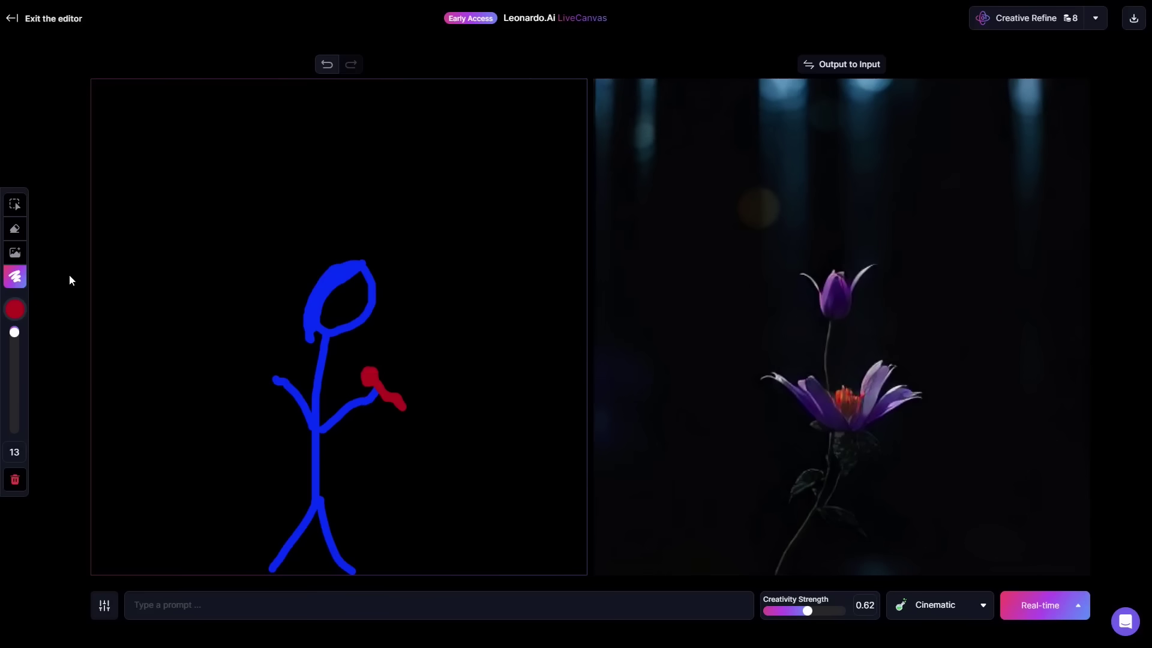
{"action": "left_click", "coordinate": [12, 315]}
Switch the brush to dark blue #1112BA and draw a small mark inside the figure's head.
{"action": "left_click", "coordinate": [10, 318]}
{"action": "left_click", "coordinate": [14, 310]}
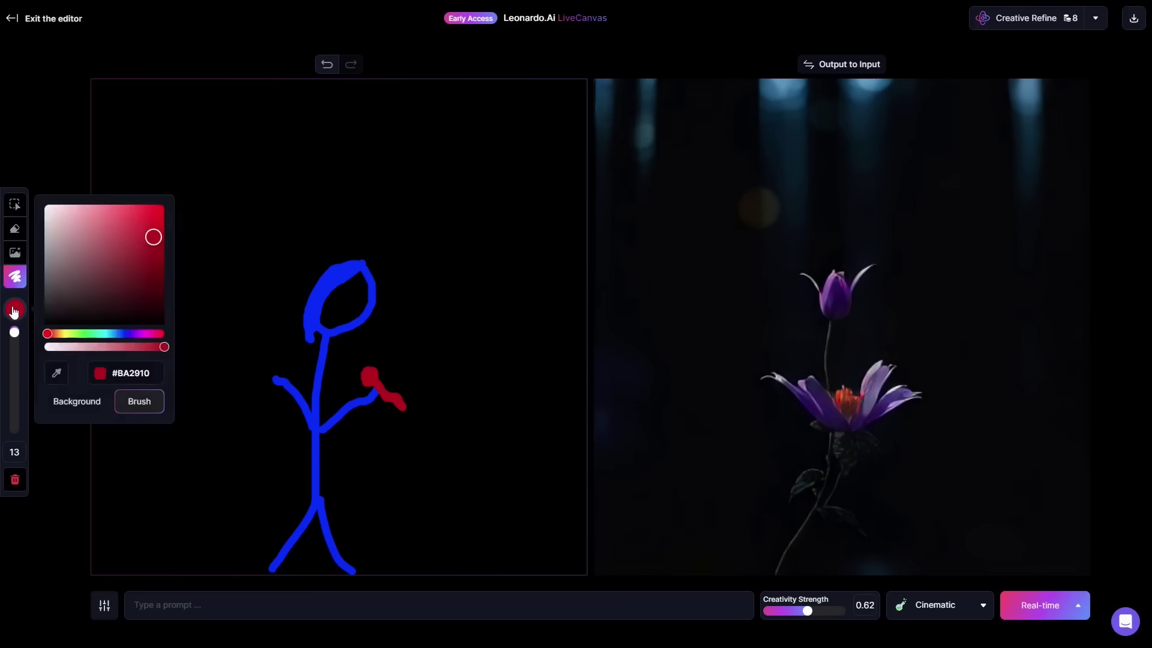
{"action": "left_click", "coordinate": [123, 334]}
{"action": "left_click", "coordinate": [357, 293]}
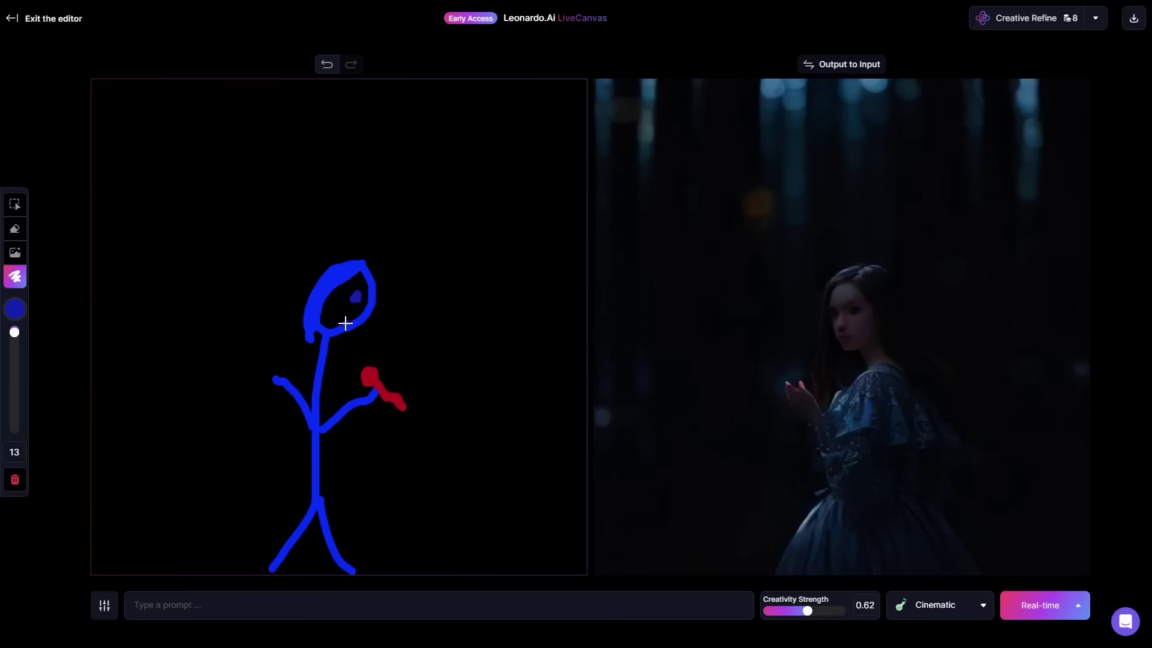
{"action": "left_click_drag", "start_coordinate": [345, 324], "coordinate": [337, 313]}
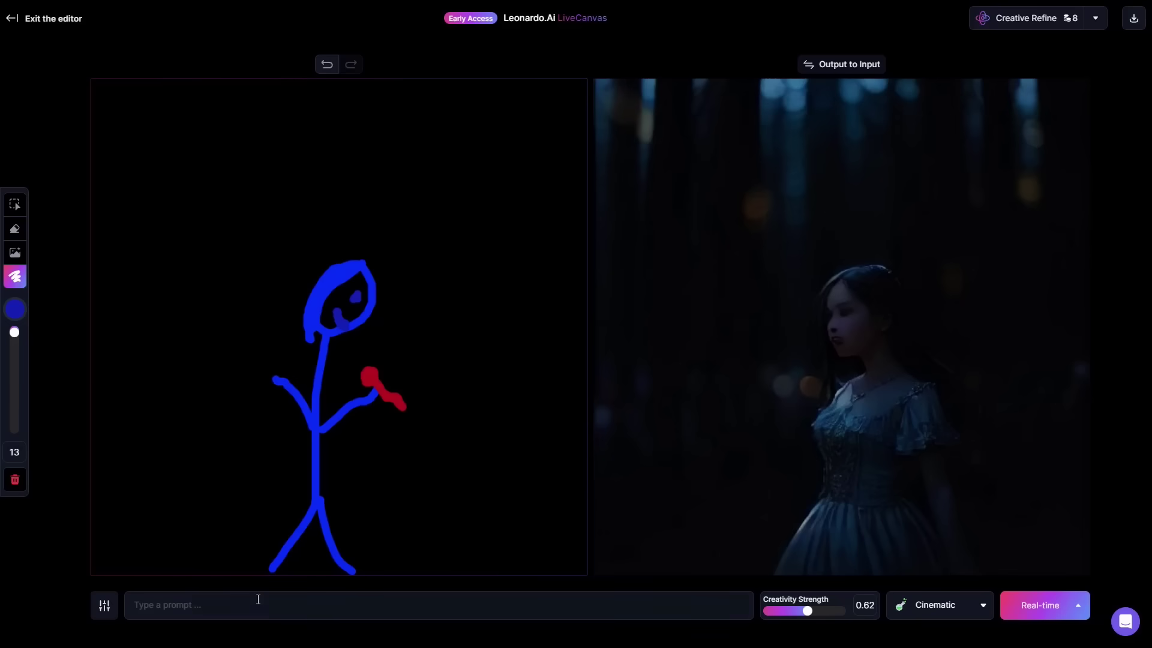
{"action": "left_click", "coordinate": [231, 609]}
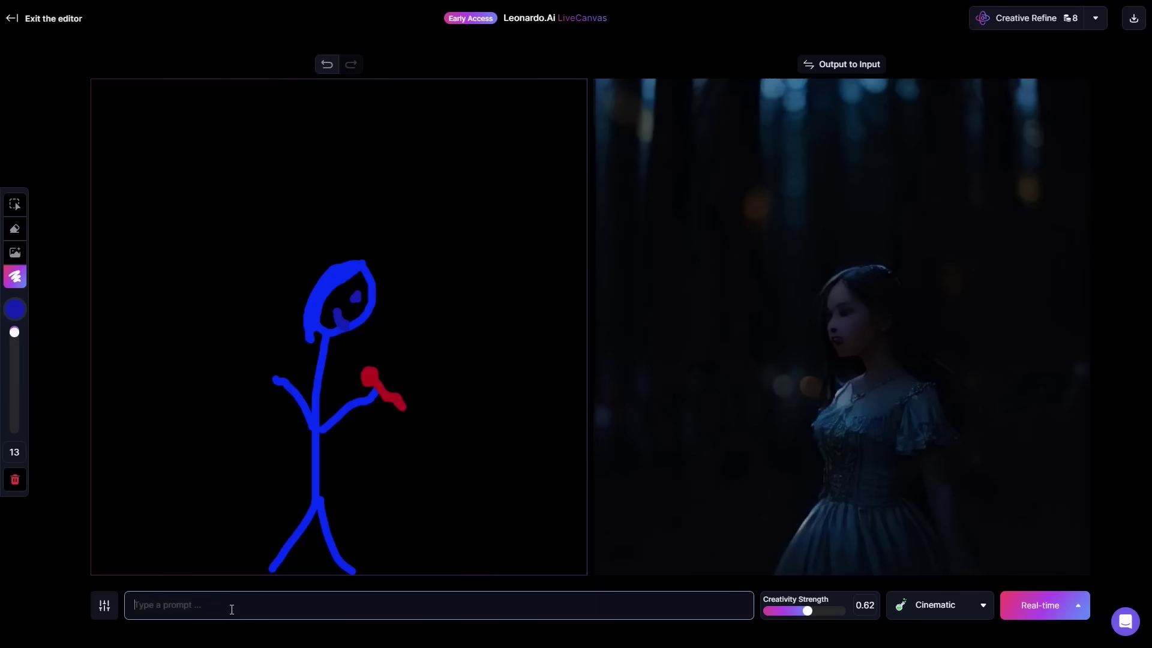
Enter the prompt 'anime woman singing' and lower the creativity strength slightly.
{"action": "type", "text": "anime"}
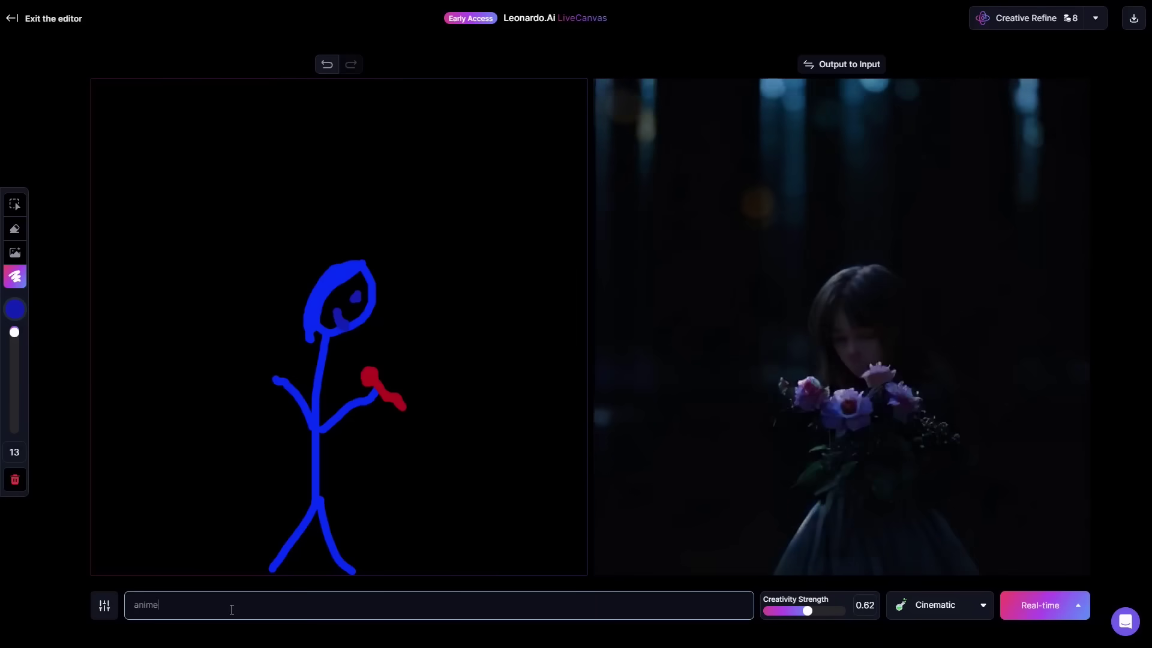
{"action": "type", "text": " woman "}
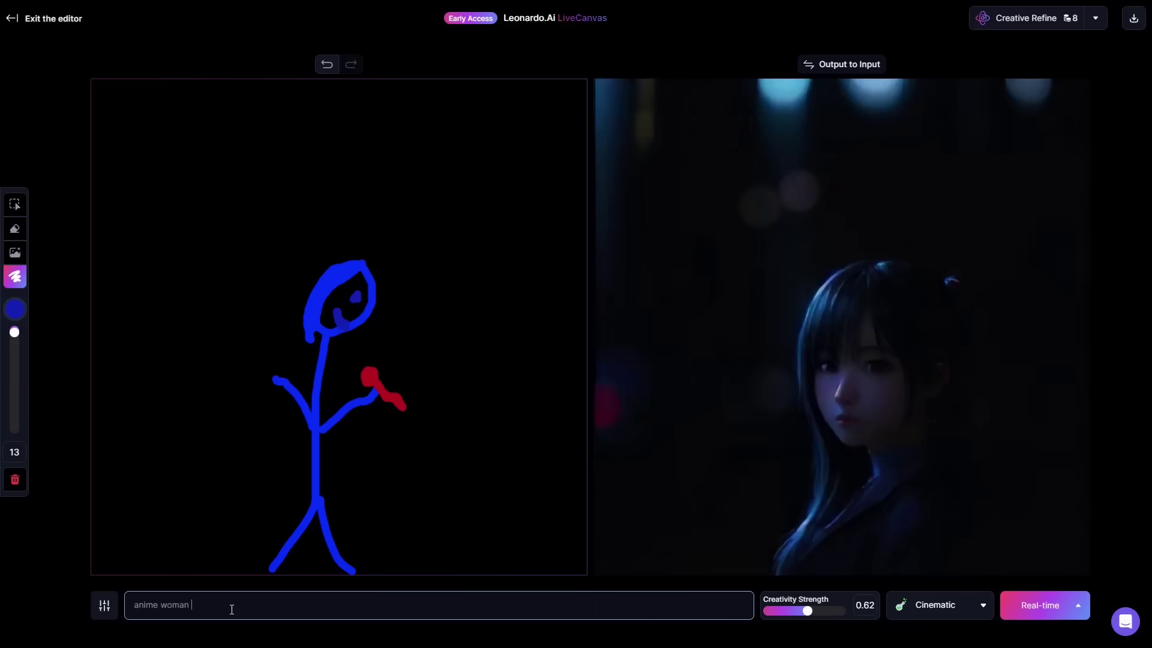
{"action": "type", "text": "singing"}
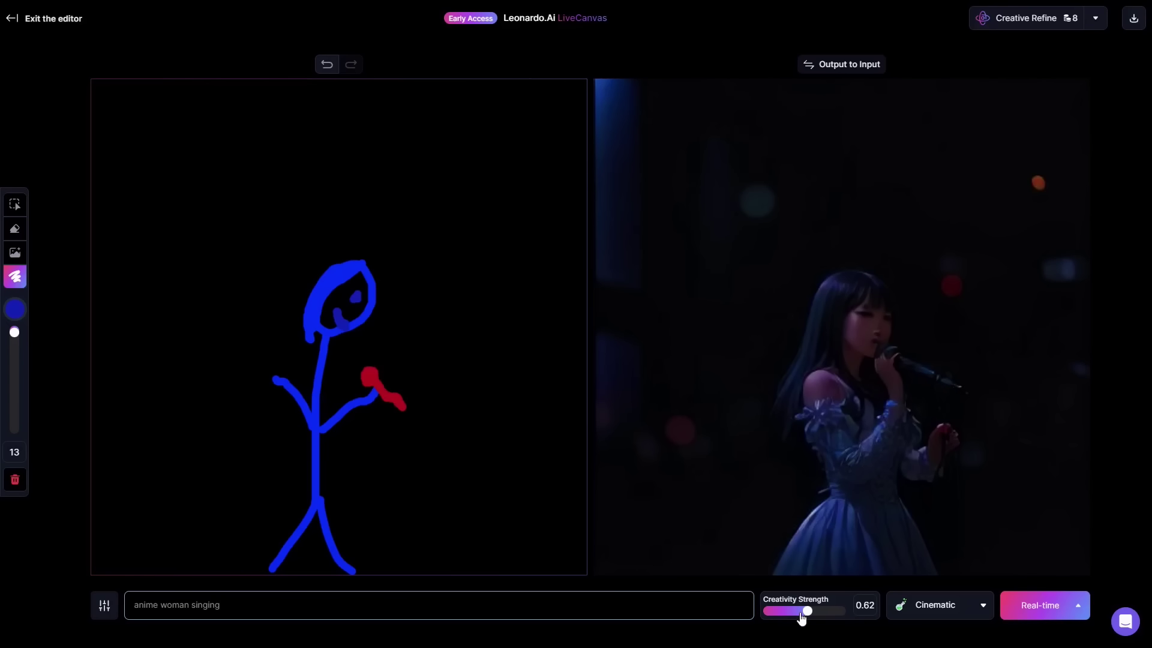
{"action": "left_click_drag", "start_coordinate": [805, 618], "coordinate": [776, 618]}
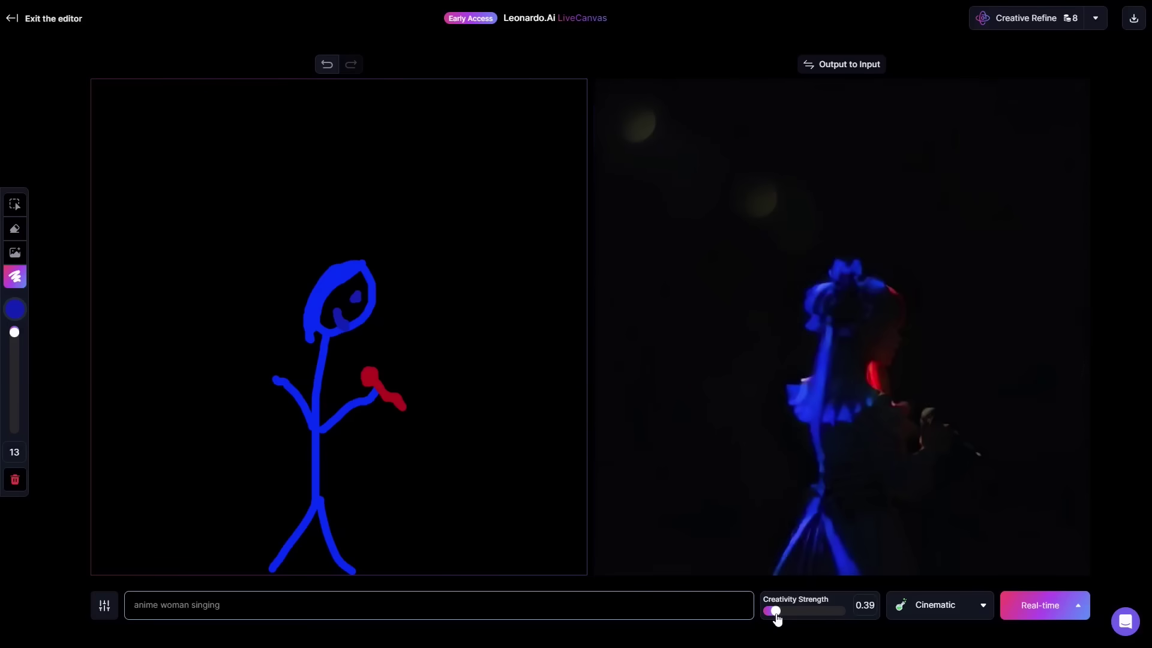
Try Creativity Strength values from 0.33 up to 0.9, finally leaving it at 0.64.
{"action": "left_click_drag", "start_coordinate": [776, 617], "coordinate": [768, 618]}
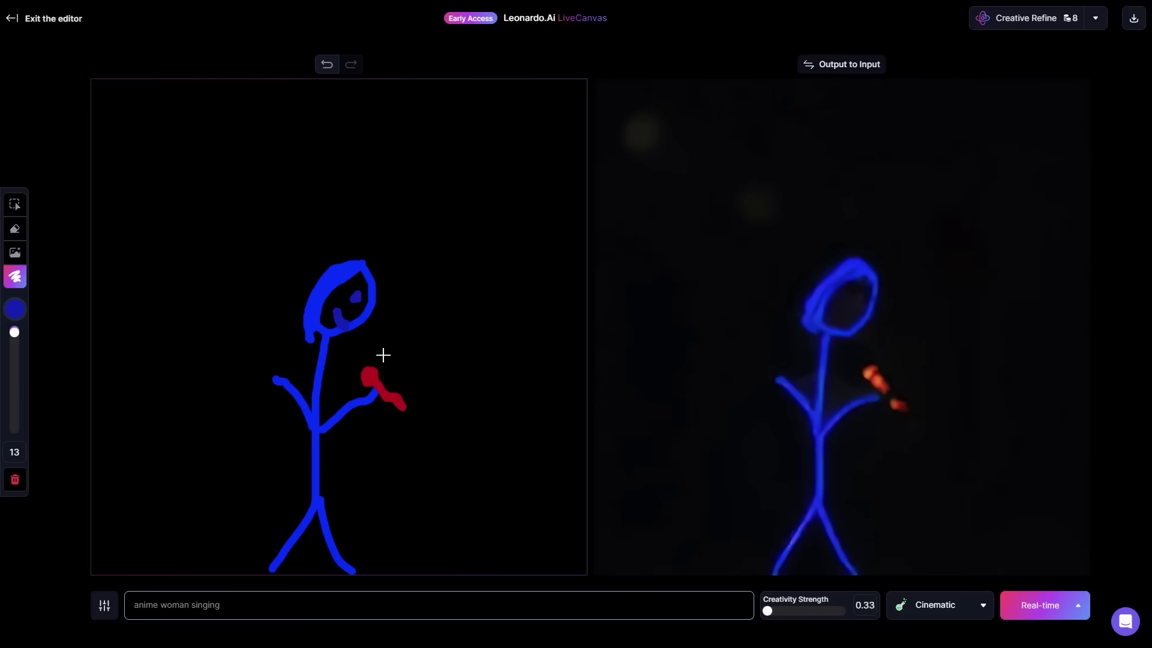
{"action": "left_click_drag", "start_coordinate": [771, 618], "coordinate": [795, 614]}
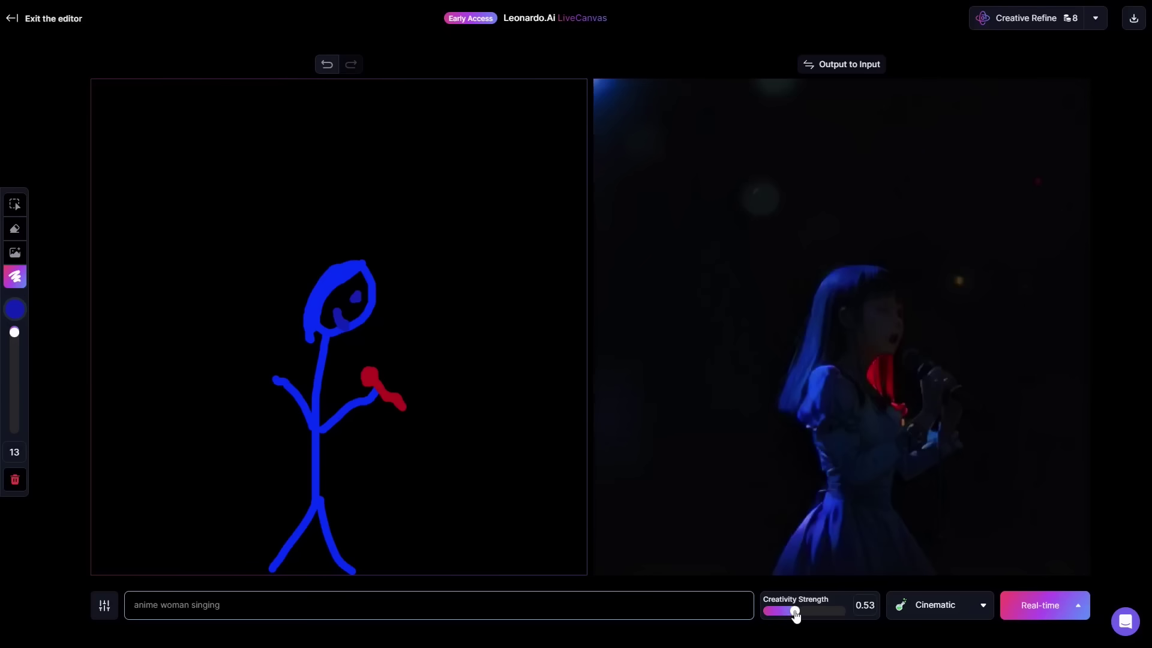
{"action": "left_click_drag", "start_coordinate": [795, 615], "coordinate": [814, 619]}
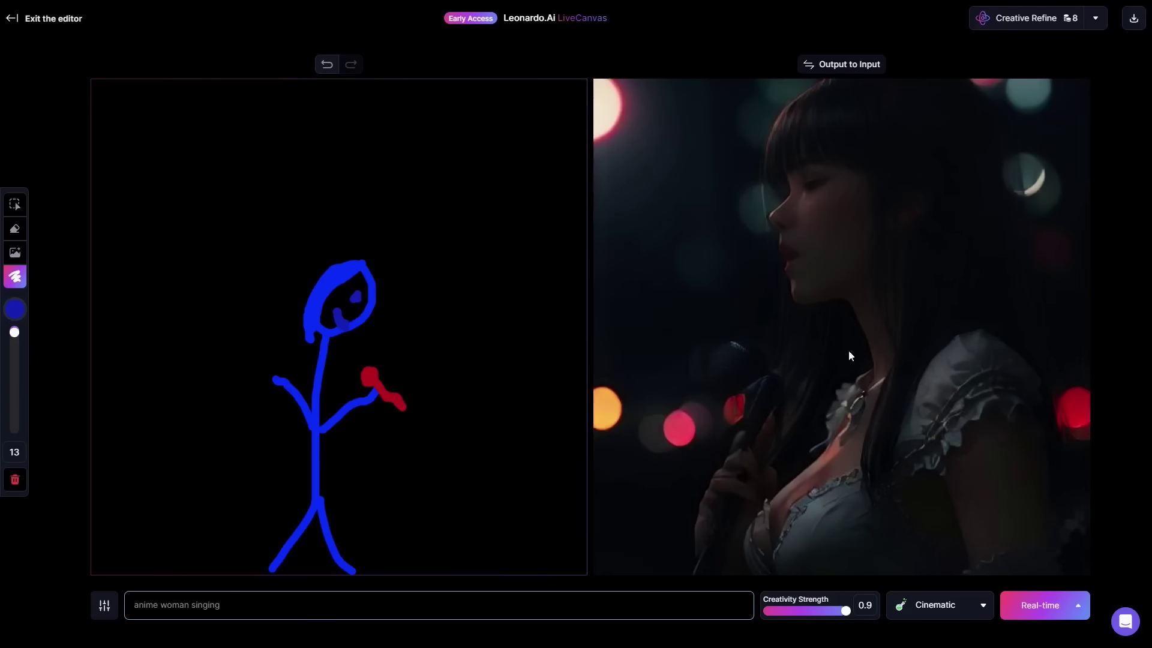
{"action": "left_click", "coordinate": [822, 610]}
{"action": "left_click_drag", "start_coordinate": [823, 611], "coordinate": [813, 614]}
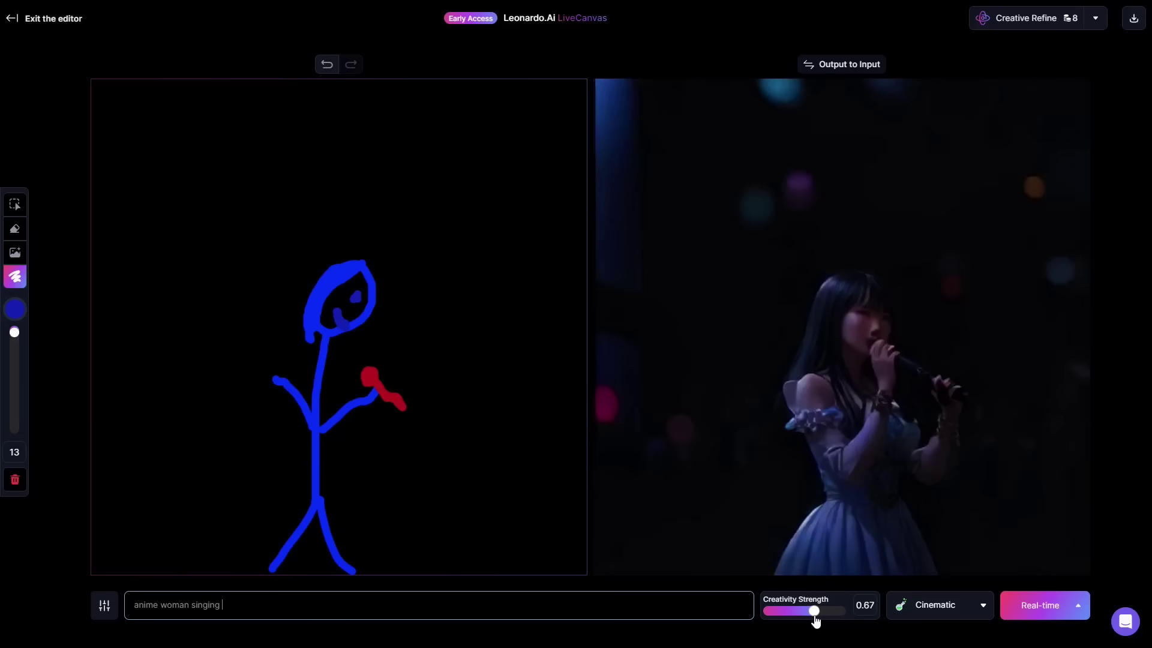
{"action": "left_click_drag", "start_coordinate": [815, 612], "coordinate": [810, 612]}
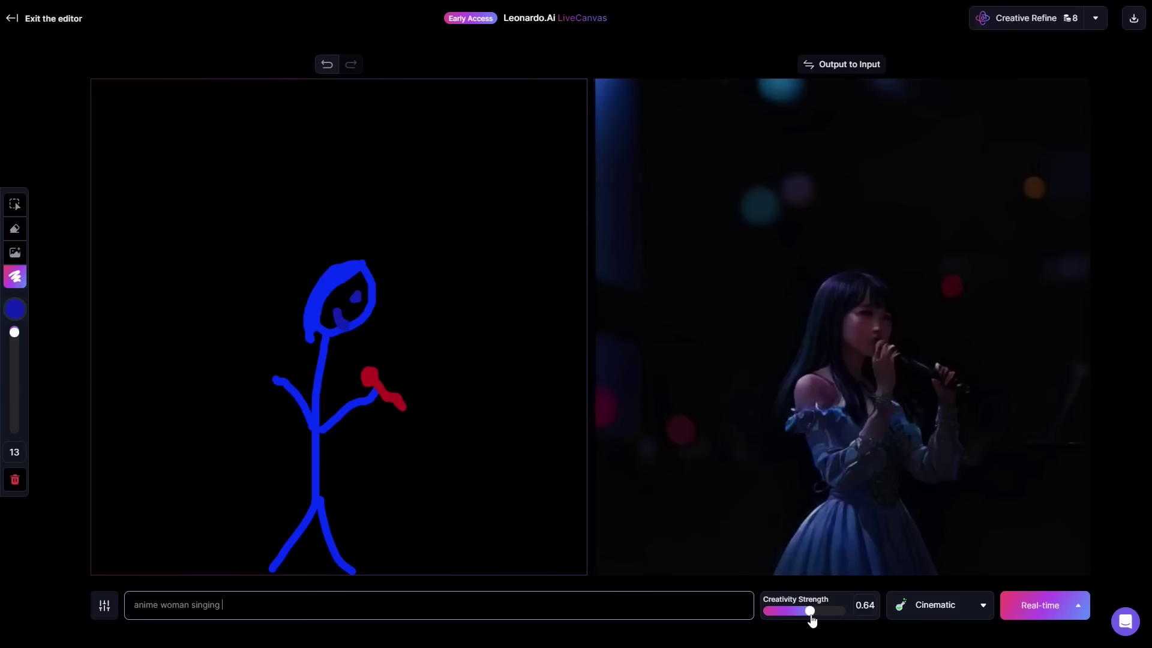
Keep Cinematic style and Creative Refine Mode, then start a Creative Refine of the singer output.
{"action": "left_click", "coordinate": [964, 606]}
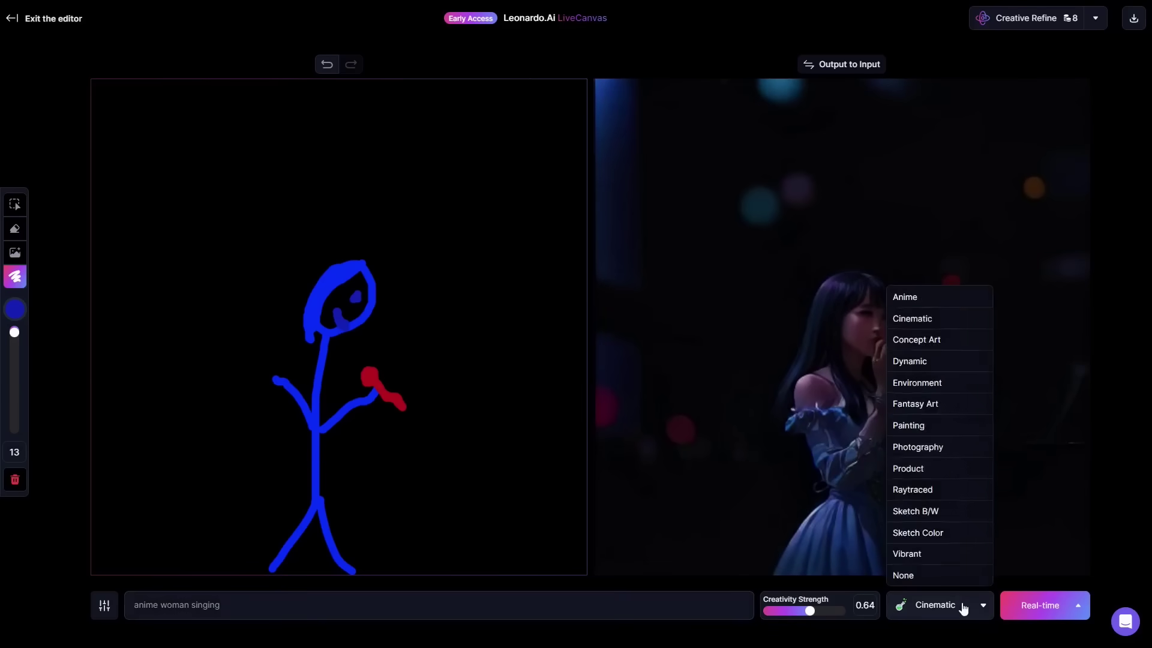
{"action": "left_click", "coordinate": [964, 606]}
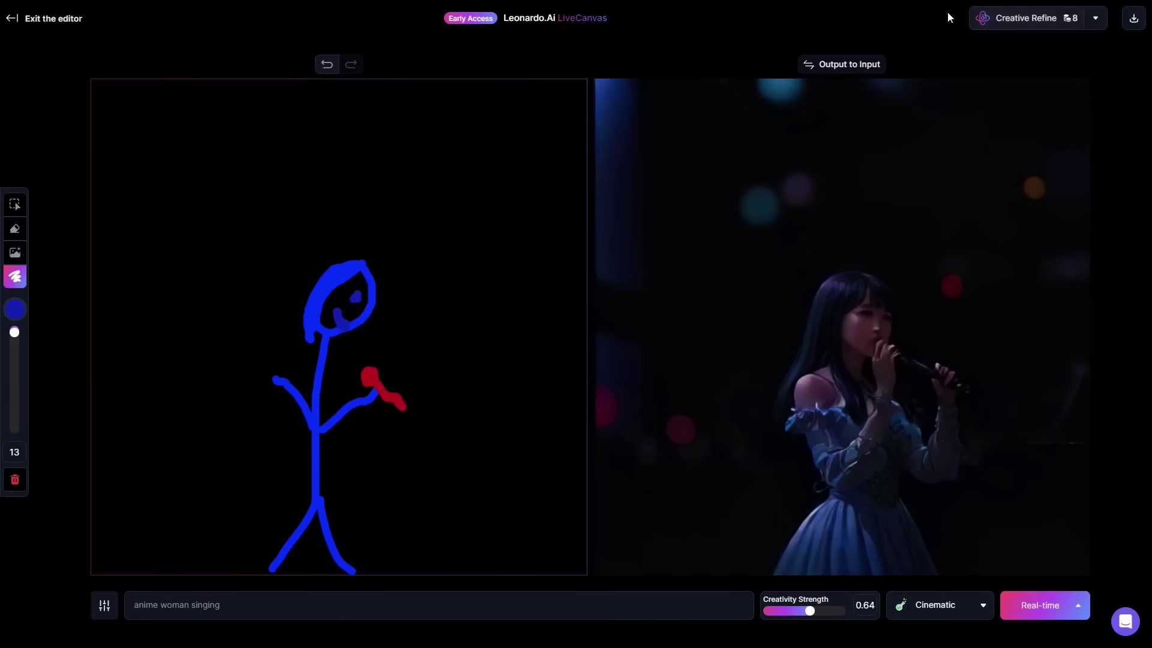
{"action": "left_click", "coordinate": [1095, 20]}
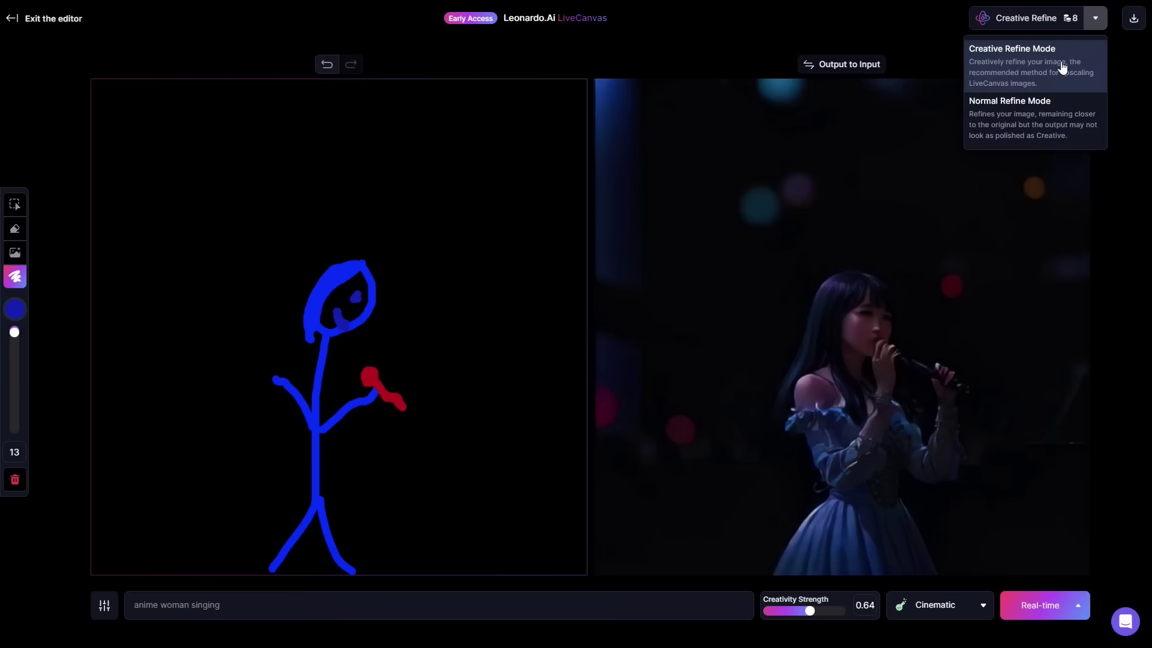
{"action": "left_click", "coordinate": [1035, 53]}
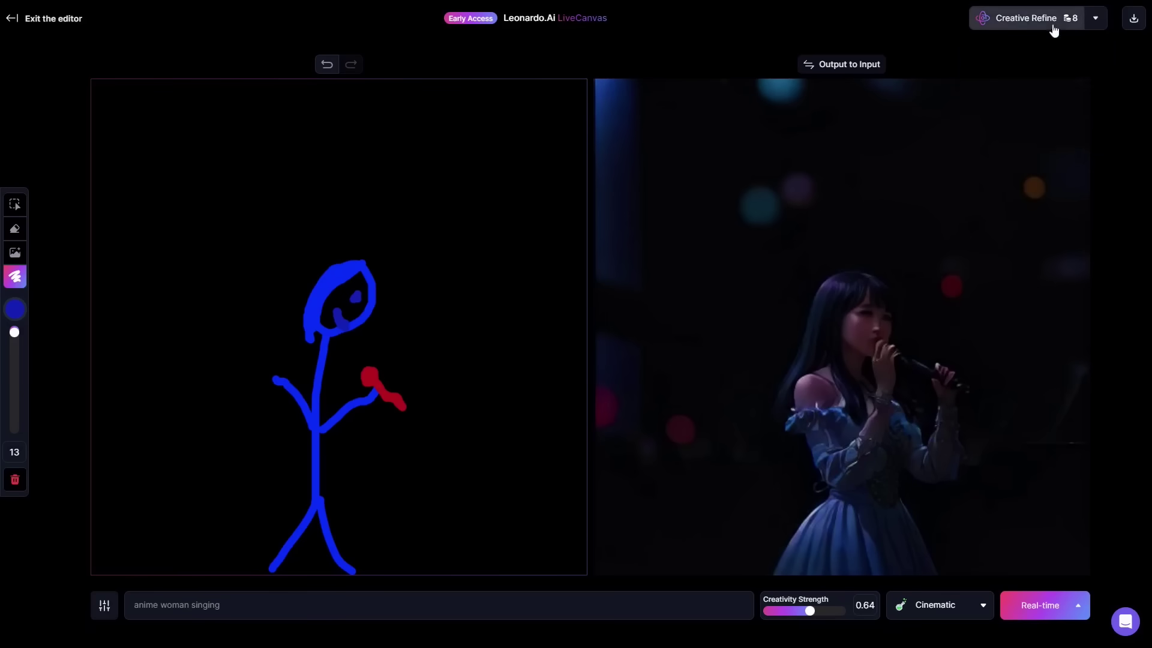
{"action": "left_click", "coordinate": [1017, 20]}
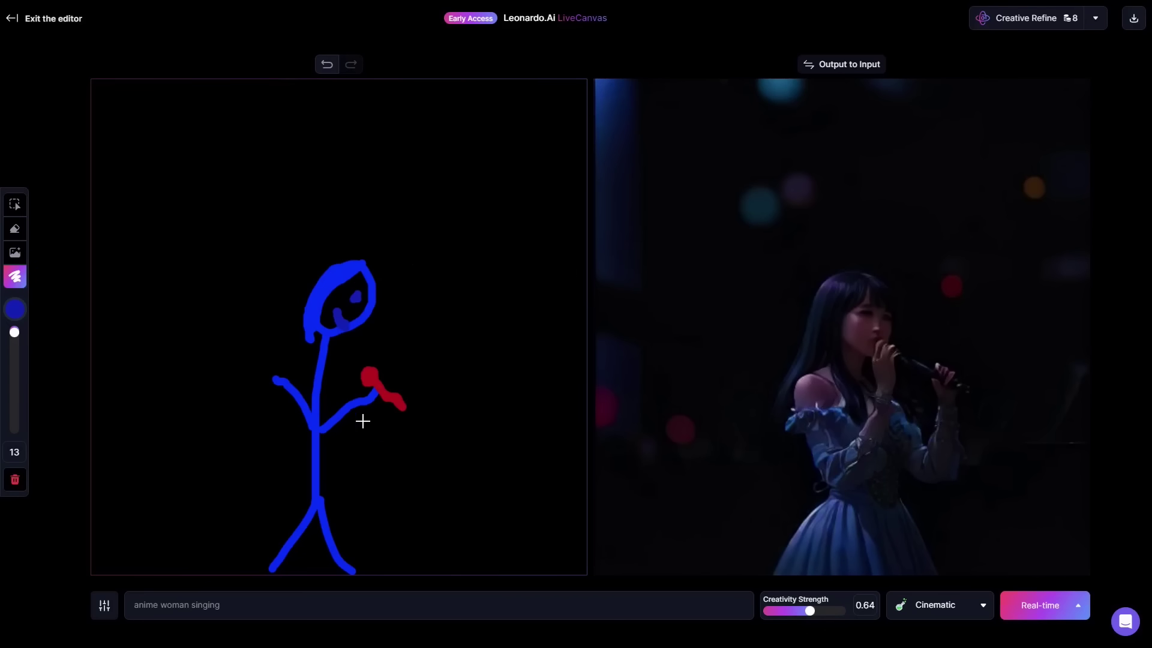
Switch to the eraser and wipe the stick-figure drawing off the canvas, confirming the clear.
{"action": "left_click", "coordinate": [13, 234]}
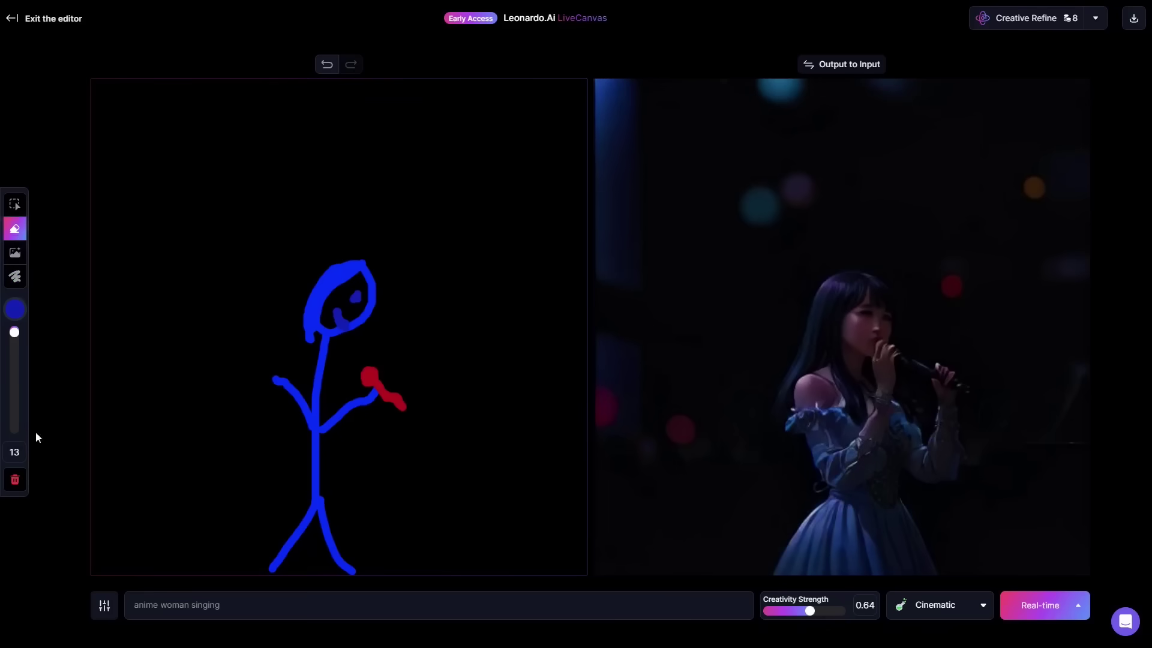
{"action": "left_click", "coordinate": [13, 480]}
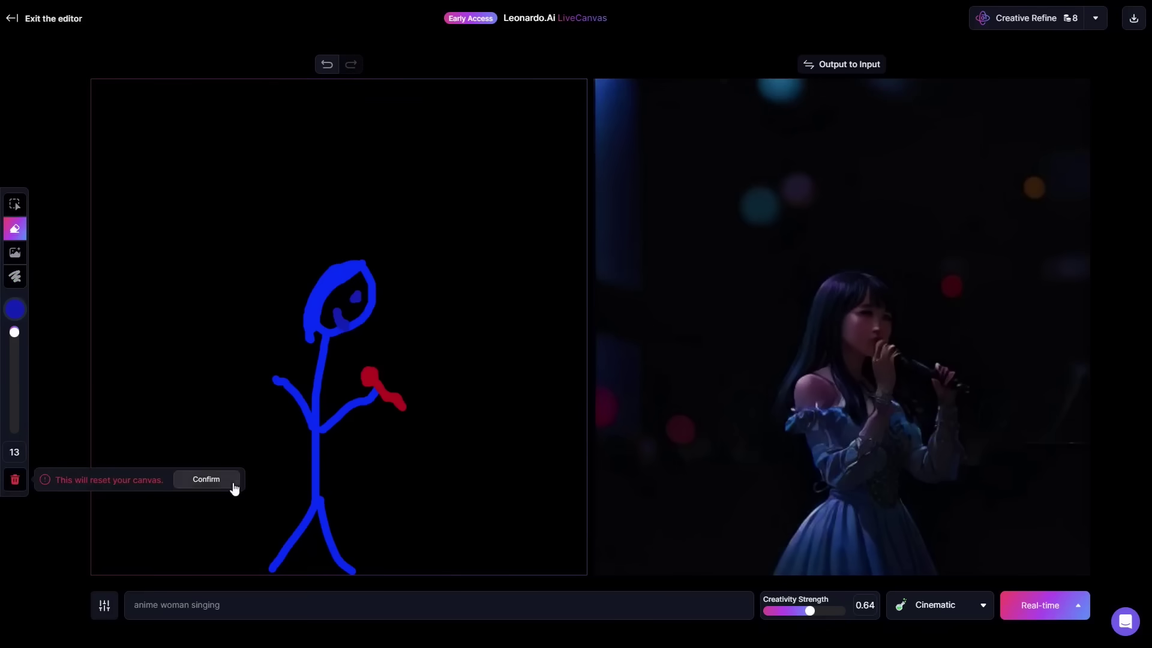
{"action": "left_click", "coordinate": [204, 480]}
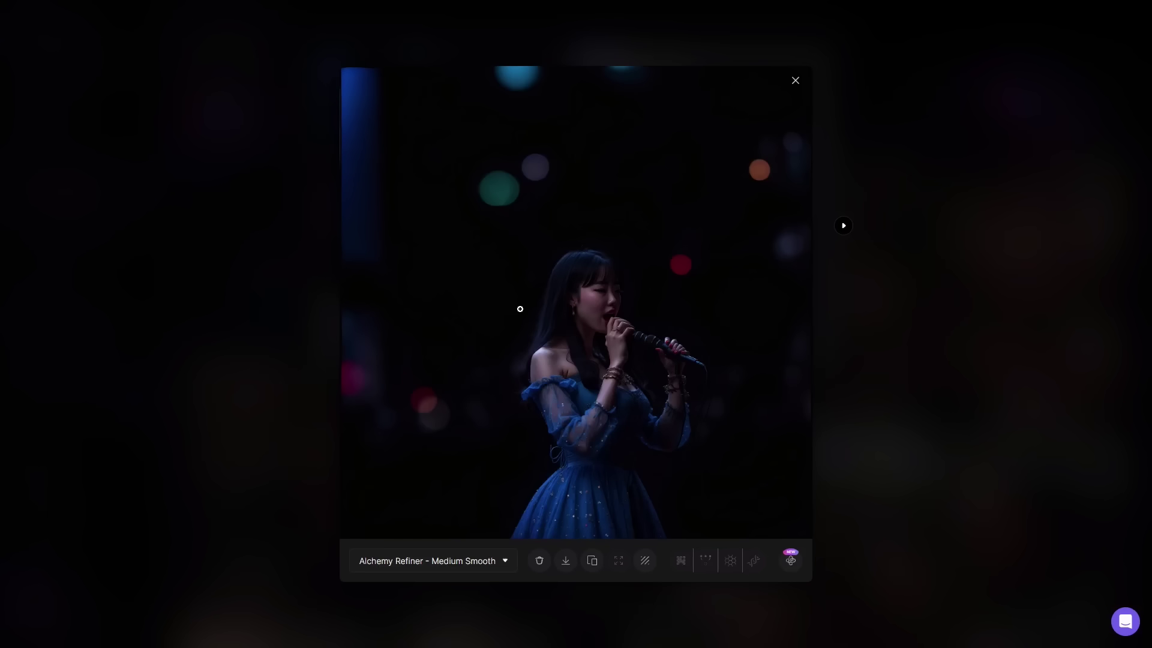
Make a High-strength, Smooth Mode Alchemy Refiner version of the singer image and view it full size.
{"action": "left_click", "coordinate": [462, 568]}
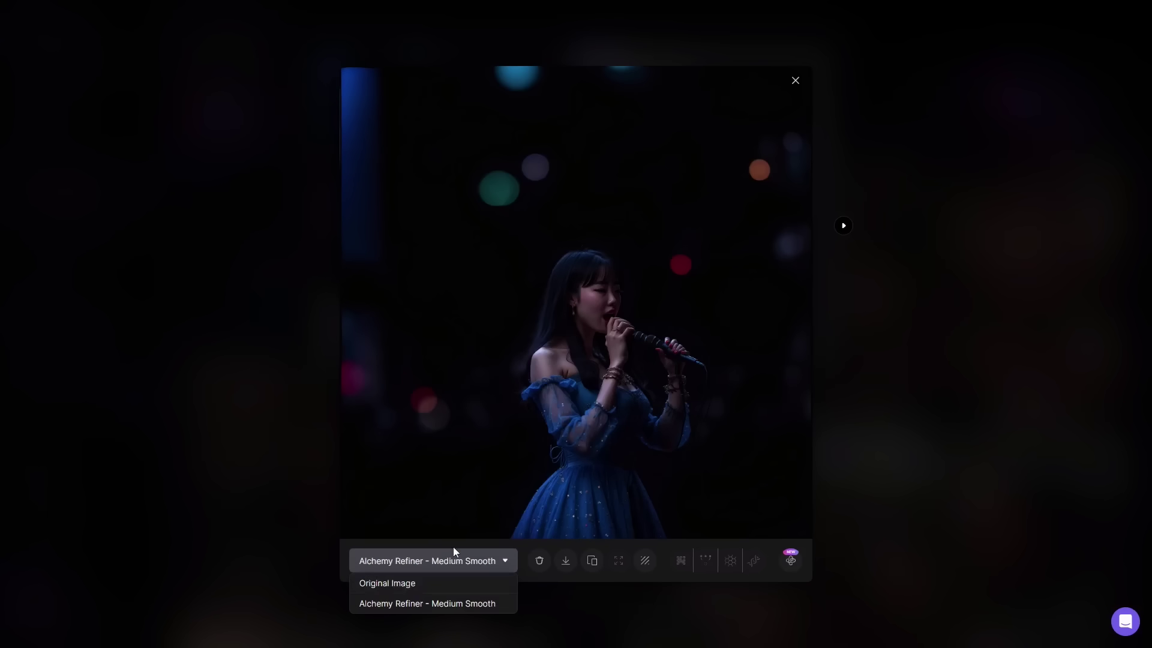
{"action": "left_click", "coordinate": [790, 562]}
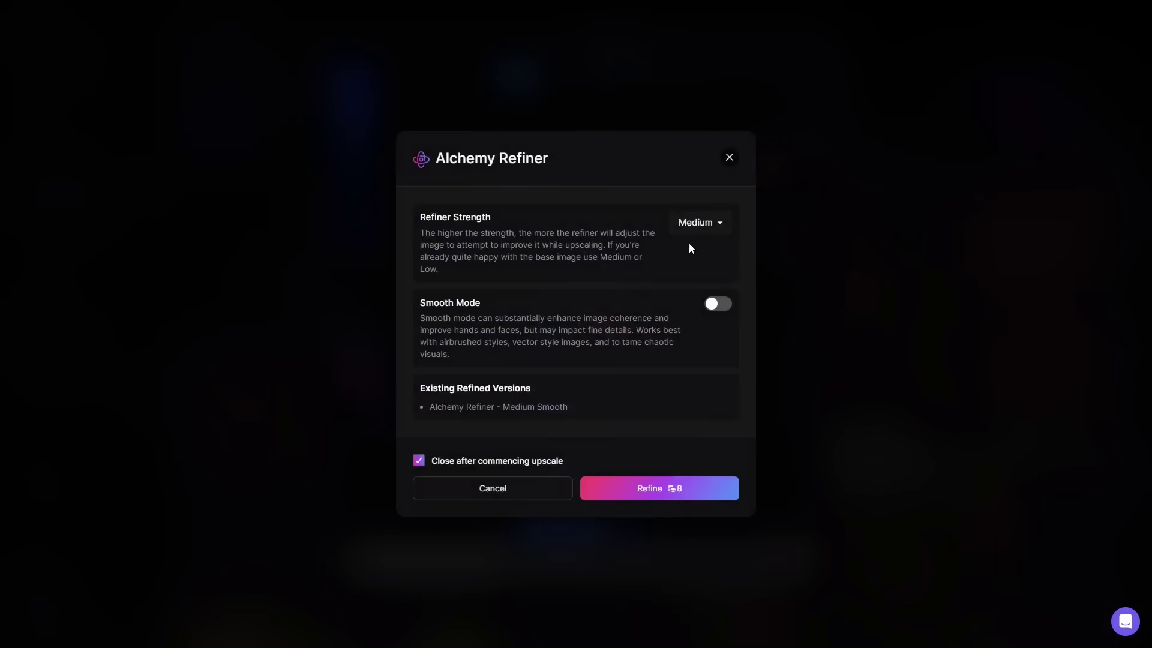
{"action": "left_click", "coordinate": [695, 227]}
{"action": "left_click", "coordinate": [718, 304]}
{"action": "left_click", "coordinate": [667, 487]}
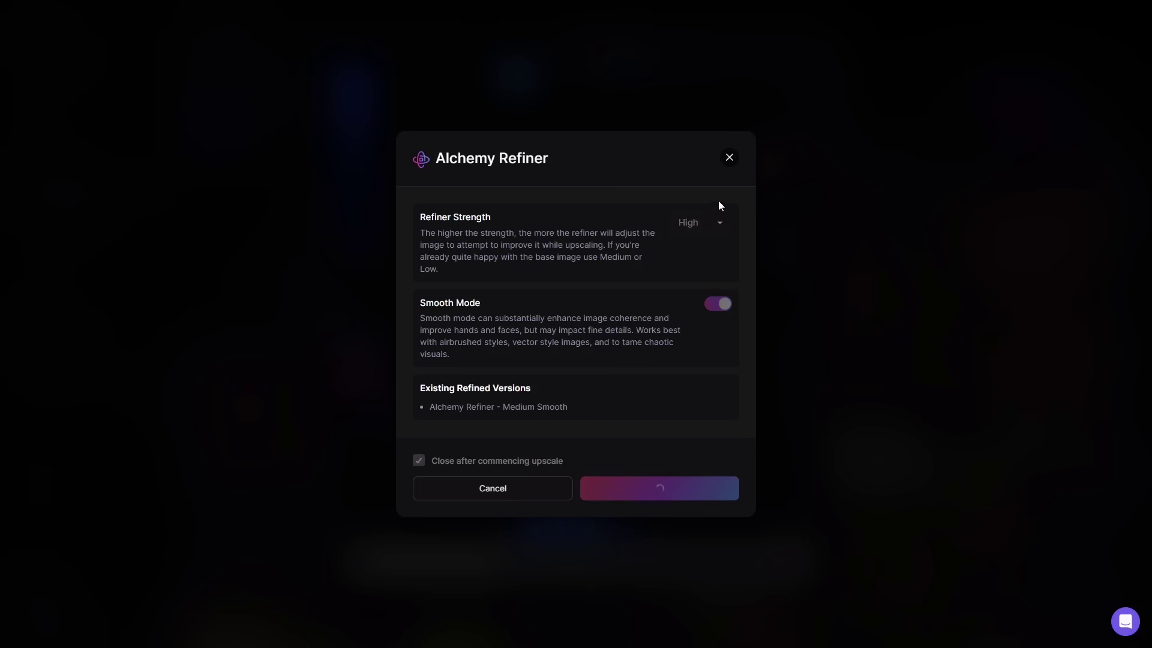
{"action": "left_click", "coordinate": [729, 158]}
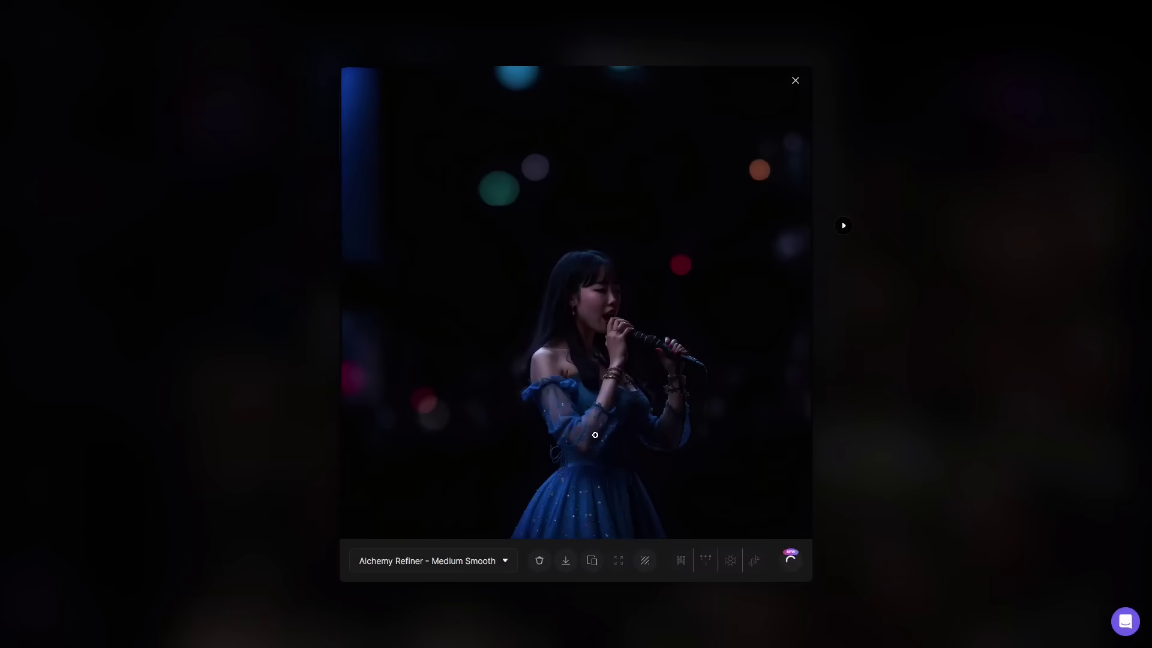
{"action": "left_click", "coordinate": [578, 366]}
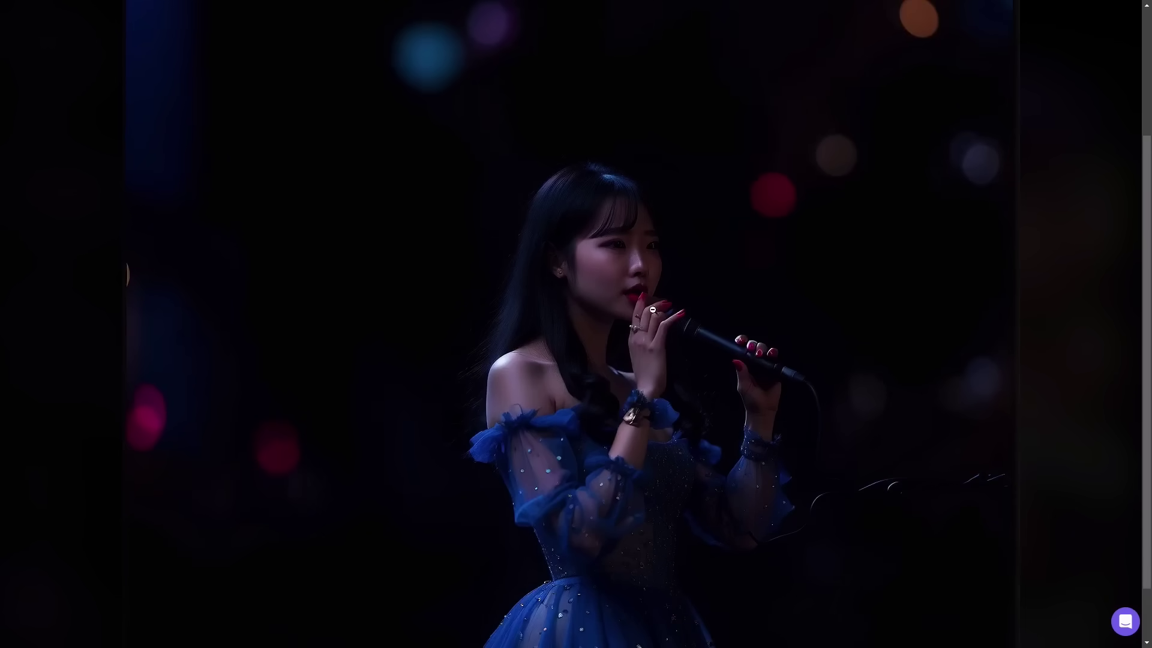
Scroll through the full-size singer image, then shrink it back to fit the viewer.
{"action": "scroll", "coordinate": [766, 358], "scroll_direction": "down", "scroll_amount": 1}
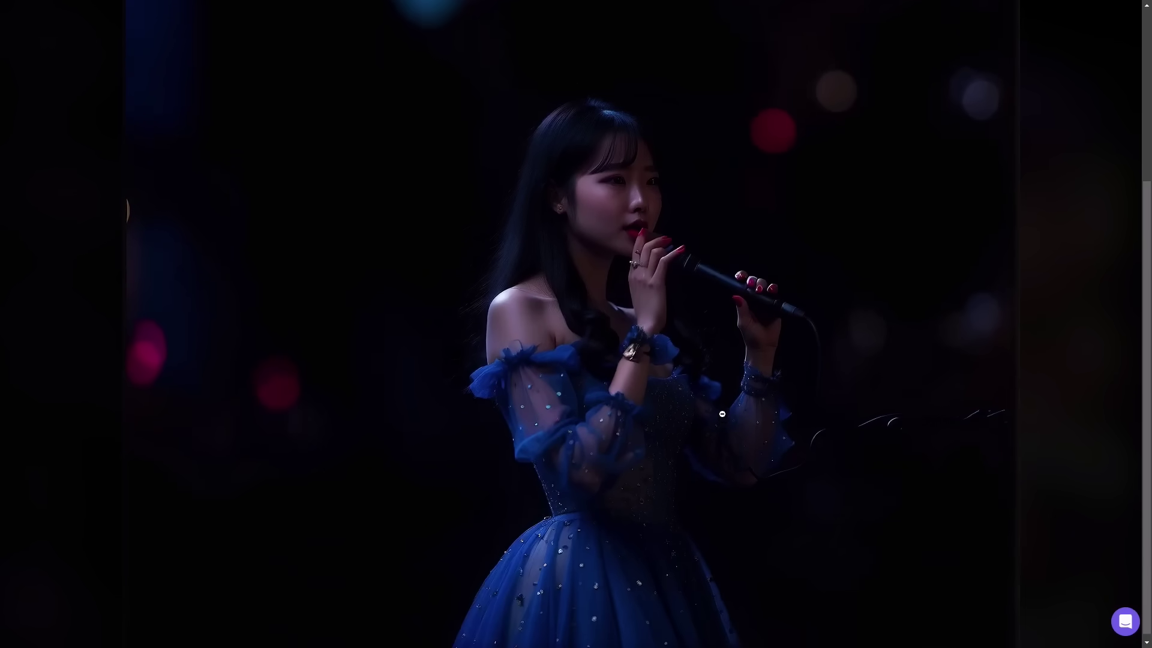
{"action": "scroll", "coordinate": [535, 446], "scroll_direction": "down", "scroll_amount": 1}
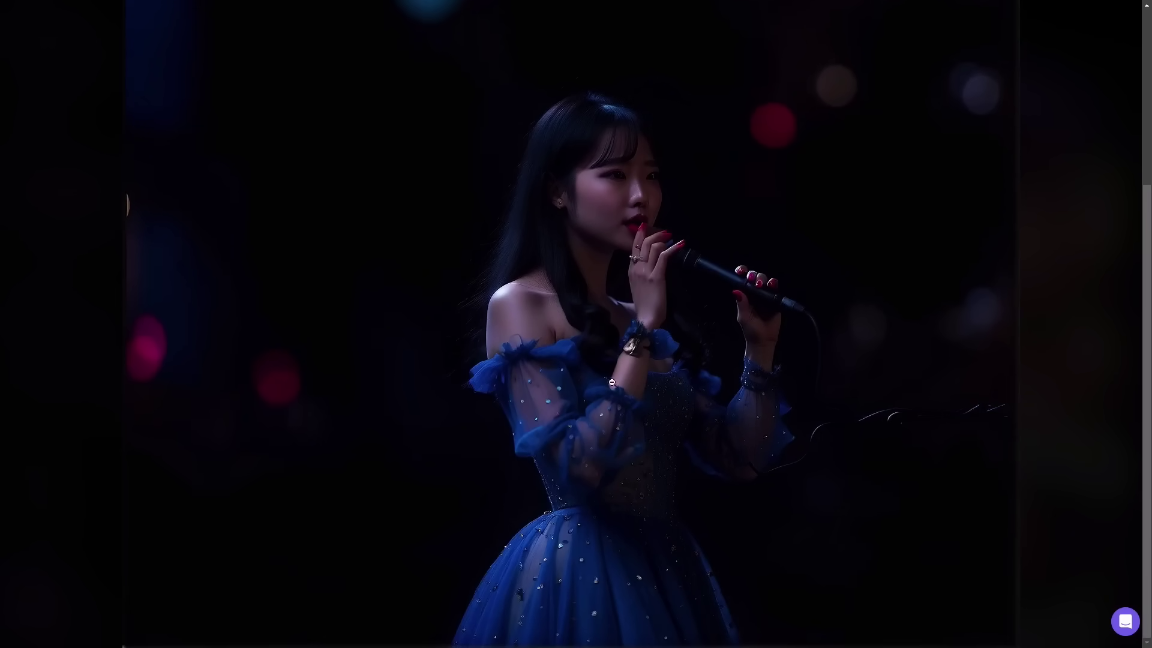
{"action": "scroll", "coordinate": [567, 447], "scroll_direction": "up", "scroll_amount": 4}
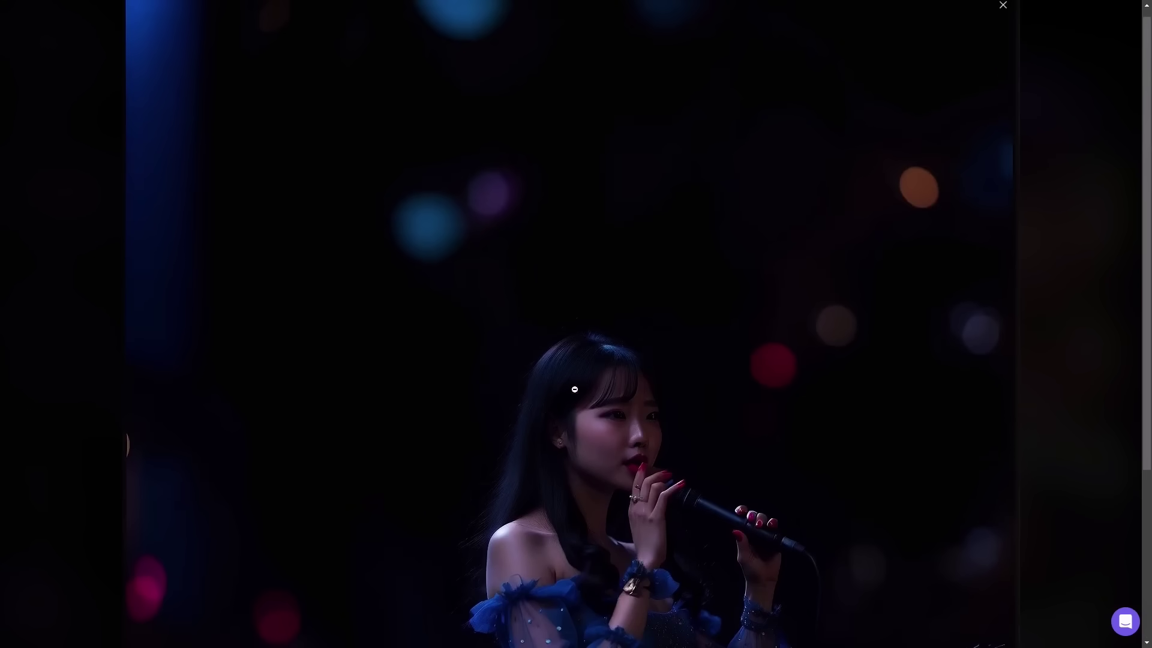
{"action": "scroll", "coordinate": [575, 393], "scroll_direction": "down", "scroll_amount": 2}
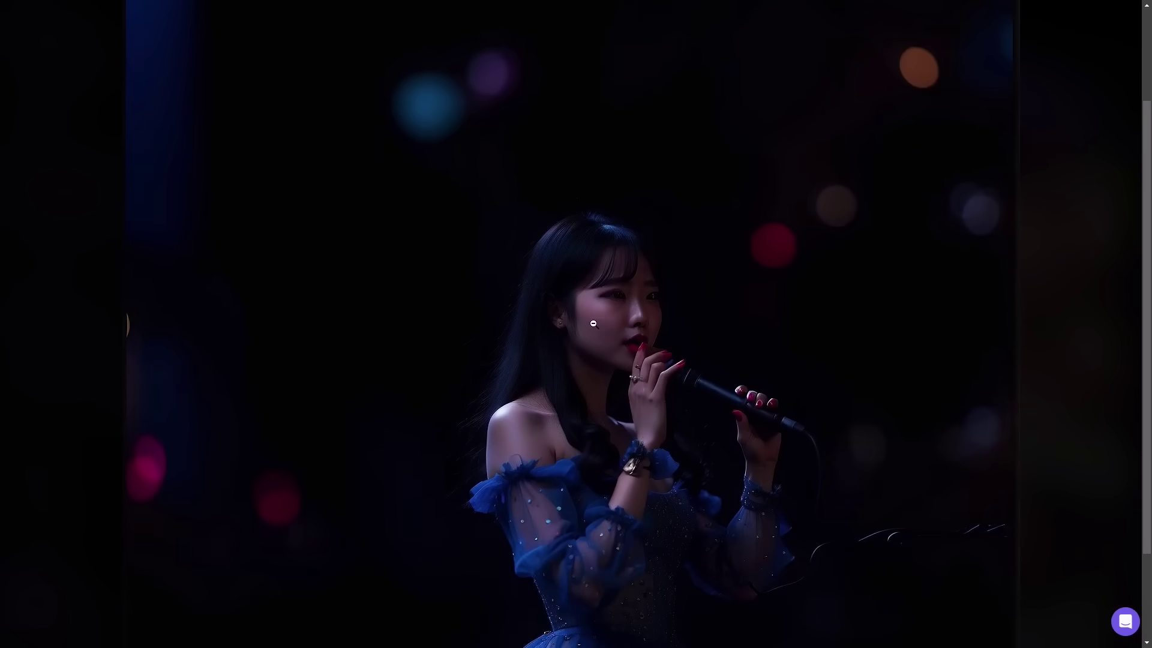
{"action": "scroll", "coordinate": [540, 397], "scroll_direction": "down", "scroll_amount": 2}
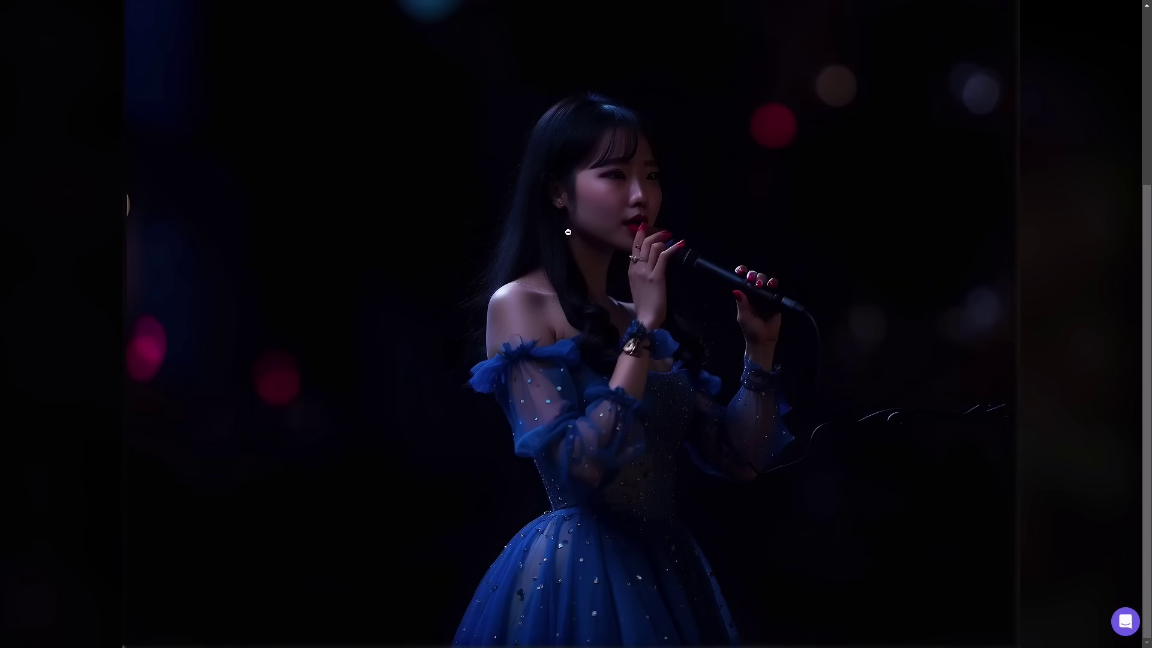
{"action": "scroll", "coordinate": [621, 392], "scroll_direction": "up", "scroll_amount": 1}
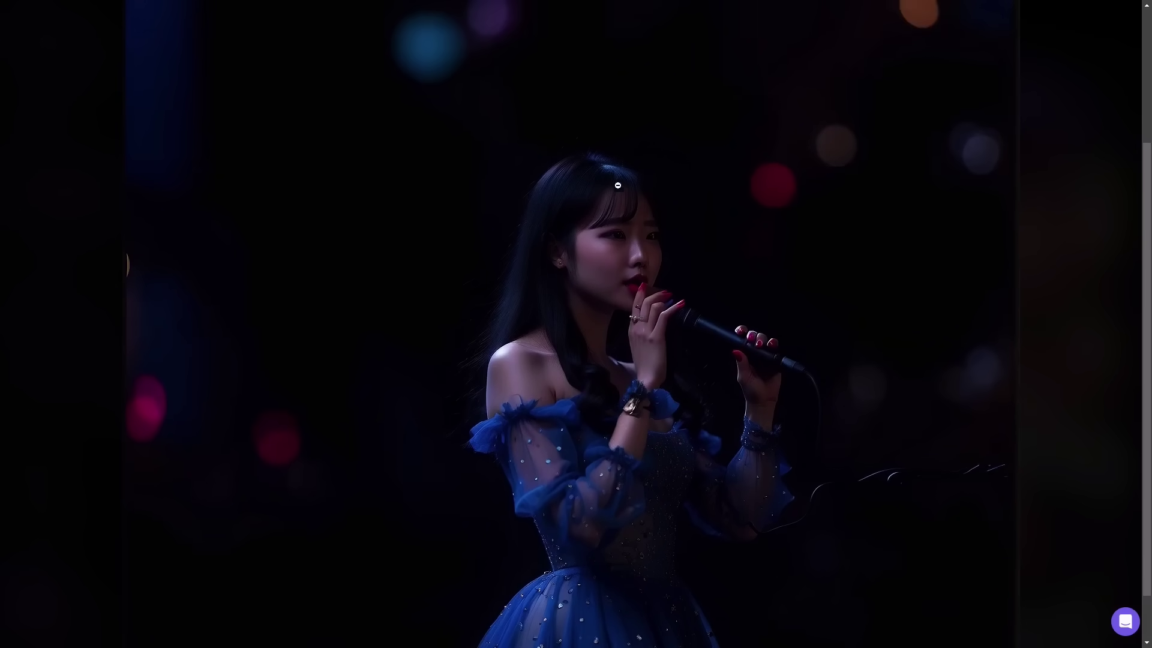
{"action": "left_click", "coordinate": [586, 345]}
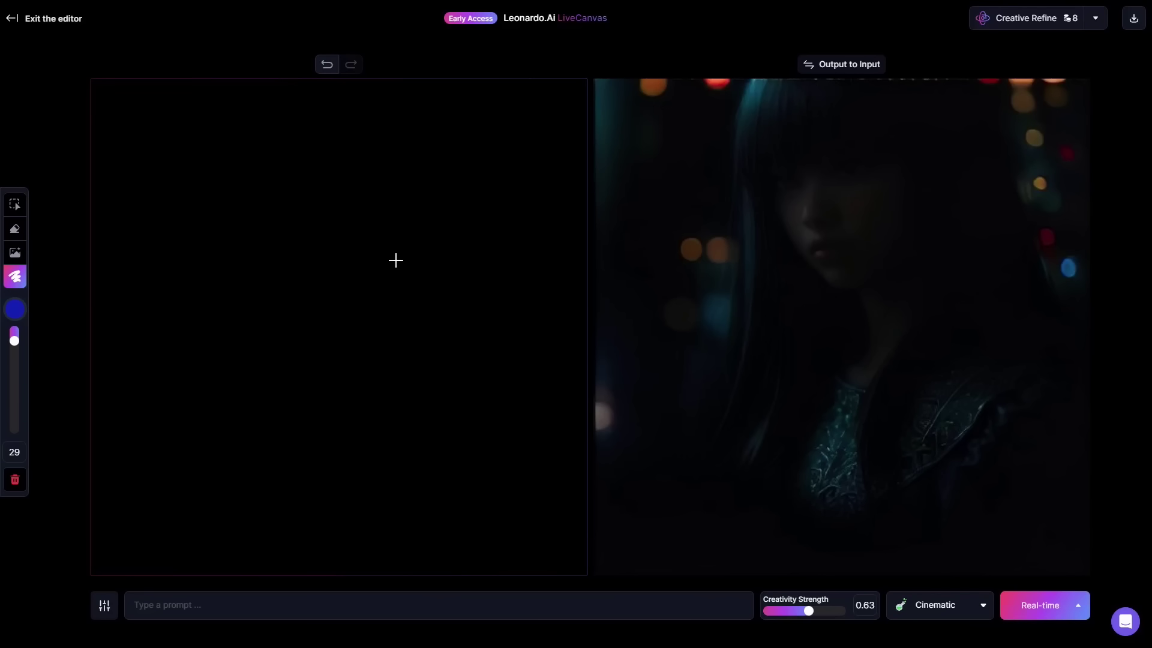
Sketch a blue head-and-shoulders profile on the input canvas, from face curve to body outline.
{"action": "mouse_move", "coordinate": [395, 258]}
{"action": "left_mouse_down"}
{"action": "mouse_move", "coordinate": [372, 354]}
{"action": "mouse_move", "coordinate": [351, 371]}
{"action": "mouse_move", "coordinate": [278, 336]}
{"action": "mouse_move", "coordinate": [252, 294]}
{"action": "left_mouse_up"}
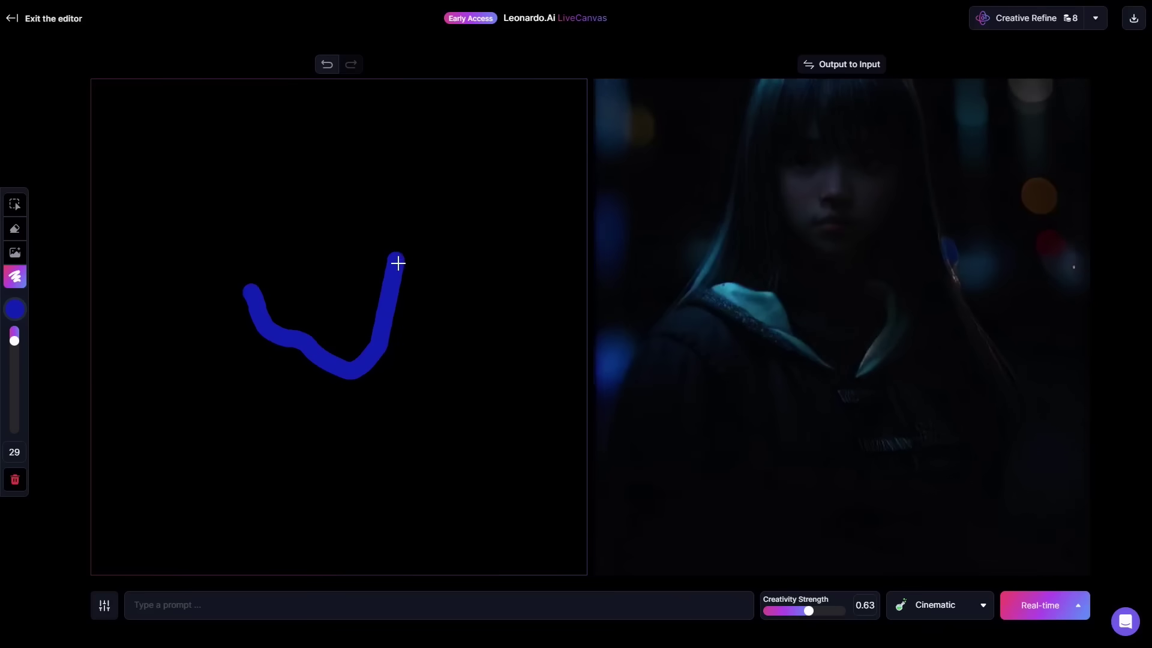
{"action": "mouse_move", "coordinate": [396, 259]}
{"action": "left_mouse_down"}
{"action": "mouse_move", "coordinate": [392, 219]}
{"action": "mouse_move", "coordinate": [303, 231]}
{"action": "mouse_move", "coordinate": [235, 302]}
{"action": "mouse_move", "coordinate": [230, 349]}
{"action": "mouse_move", "coordinate": [265, 233]}
{"action": "mouse_move", "coordinate": [302, 210]}
{"action": "mouse_move", "coordinate": [395, 207]}
{"action": "mouse_move", "coordinate": [407, 218]}
{"action": "mouse_move", "coordinate": [380, 240]}
{"action": "mouse_move", "coordinate": [256, 254]}
{"action": "mouse_move", "coordinate": [309, 213]}
{"action": "mouse_move", "coordinate": [337, 212]}
{"action": "mouse_move", "coordinate": [291, 238]}
{"action": "mouse_move", "coordinate": [368, 221]}
{"action": "mouse_move", "coordinate": [274, 247]}
{"action": "mouse_move", "coordinate": [246, 266]}
{"action": "mouse_move", "coordinate": [230, 301]}
{"action": "mouse_move", "coordinate": [282, 213]}
{"action": "mouse_move", "coordinate": [247, 225]}
{"action": "mouse_move", "coordinate": [245, 242]}
{"action": "mouse_move", "coordinate": [288, 202]}
{"action": "mouse_move", "coordinate": [236, 262]}
{"action": "mouse_move", "coordinate": [214, 331]}
{"action": "mouse_move", "coordinate": [221, 348]}
{"action": "mouse_move", "coordinate": [228, 296]}
{"action": "mouse_move", "coordinate": [229, 368]}
{"action": "left_mouse_up"}
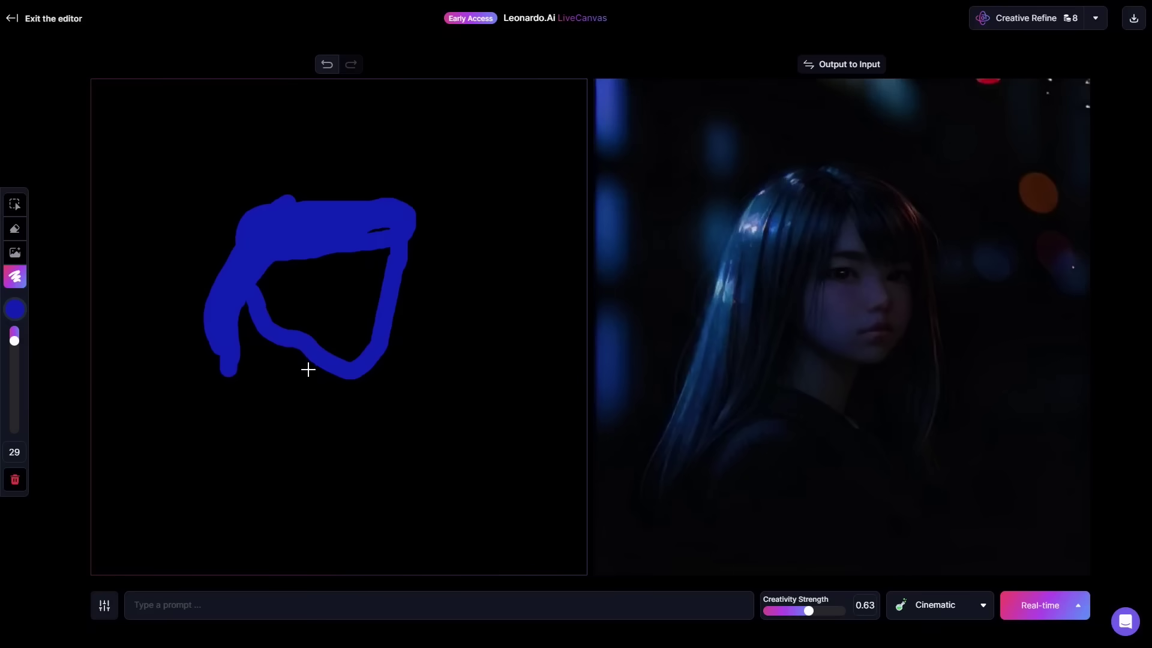
{"action": "left_click_drag", "start_coordinate": [316, 366], "coordinate": [293, 433]}
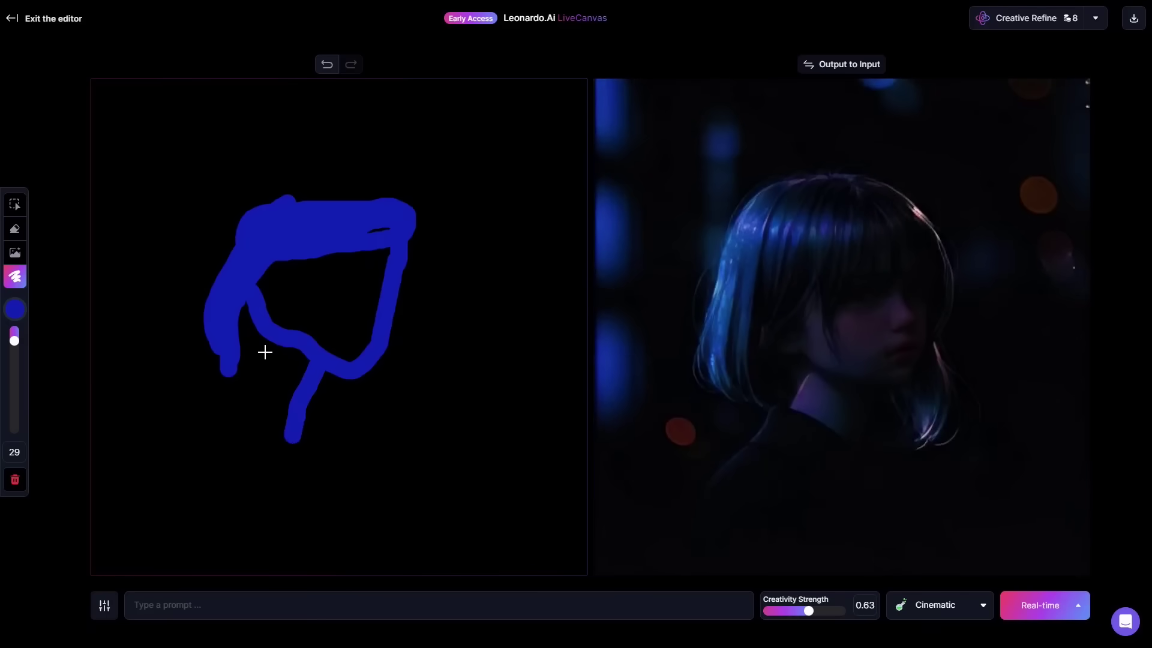
{"action": "mouse_move", "coordinate": [264, 337]}
{"action": "left_mouse_down"}
{"action": "mouse_move", "coordinate": [244, 409]}
{"action": "mouse_move", "coordinate": [309, 404]}
{"action": "mouse_move", "coordinate": [390, 458]}
{"action": "mouse_move", "coordinate": [381, 568]}
{"action": "left_mouse_up"}
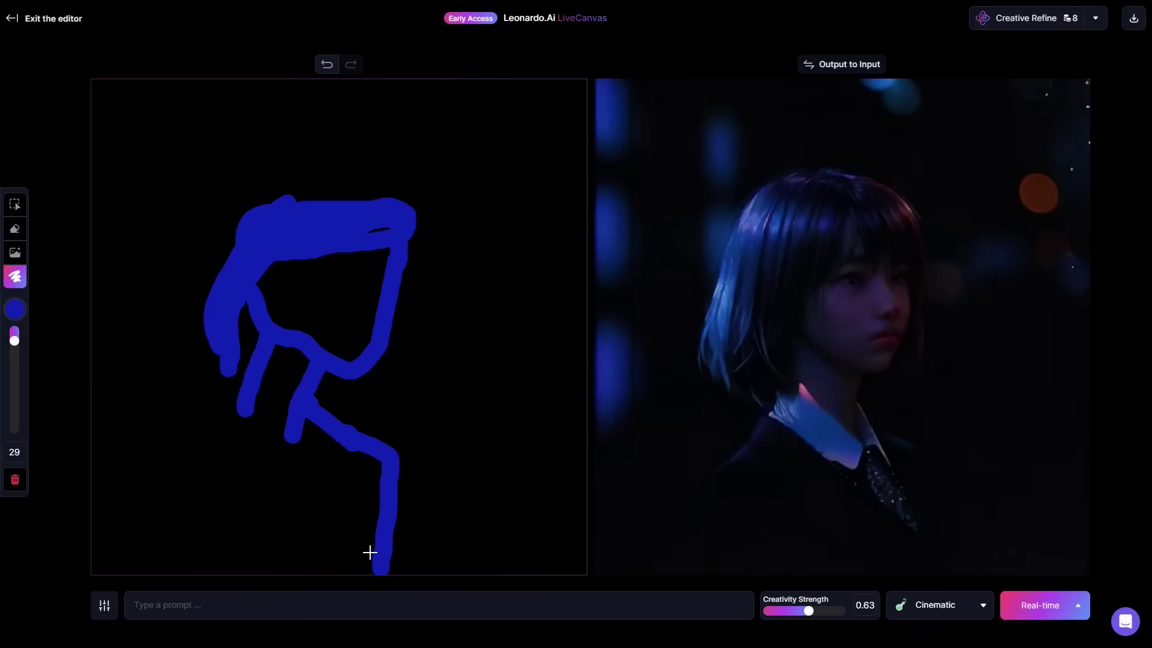
{"action": "mouse_move", "coordinate": [242, 394]}
{"action": "left_mouse_down"}
{"action": "mouse_move", "coordinate": [218, 429]}
{"action": "mouse_move", "coordinate": [193, 565]}
{"action": "left_mouse_up"}
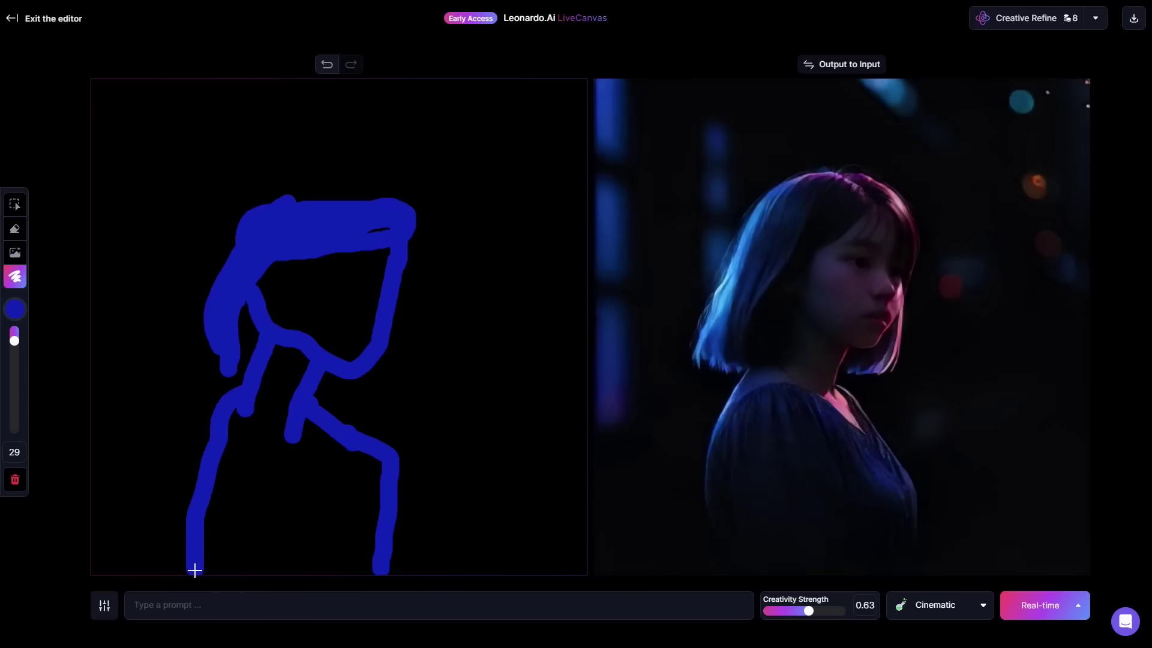
Enter the prompt 'cyberpunk woman' and raise Creativity Strength to 0.75.
{"action": "left_click", "coordinate": [208, 602]}
{"action": "type", "text": "c"}
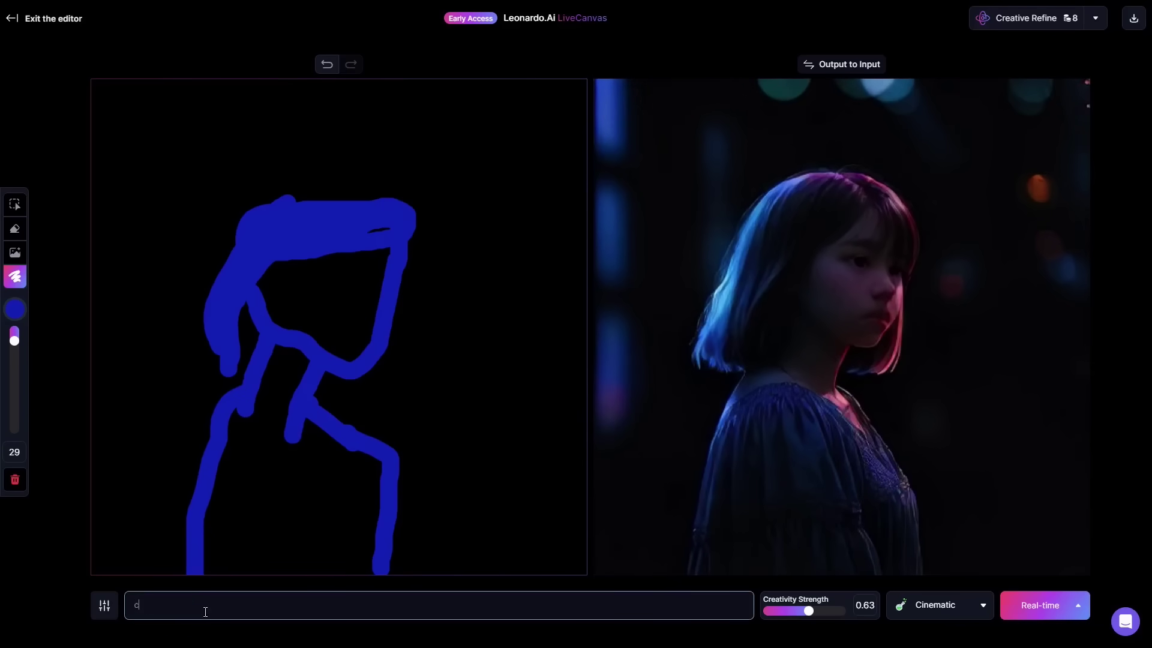
{"action": "type", "text": "yber"}
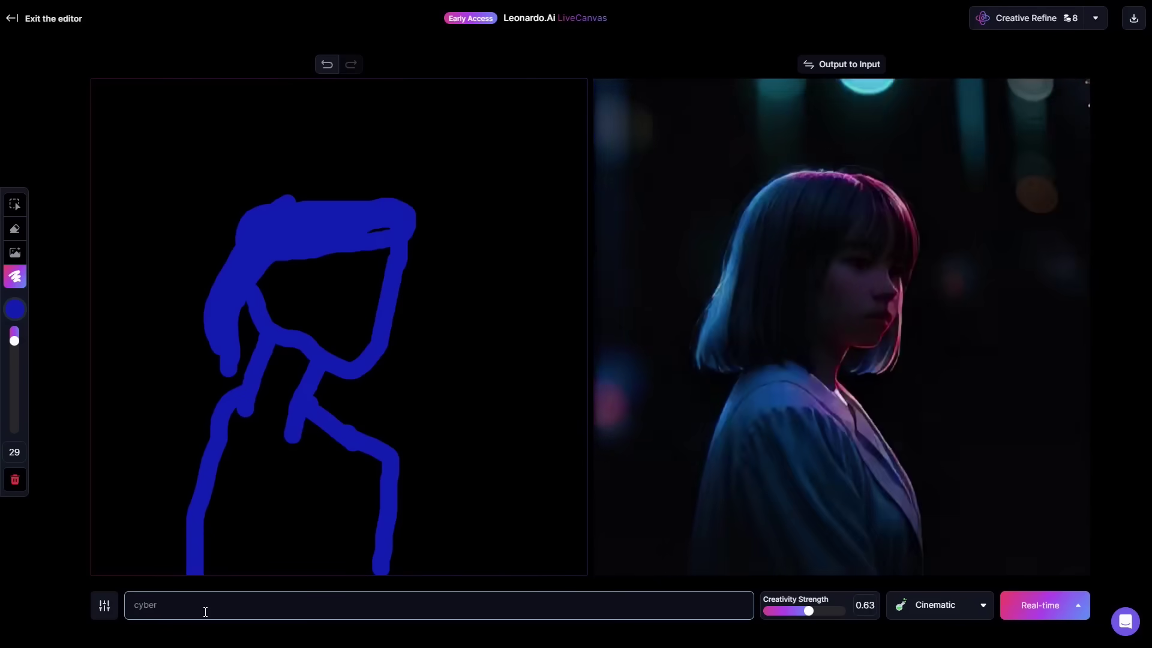
{"action": "type", "text": "punk"}
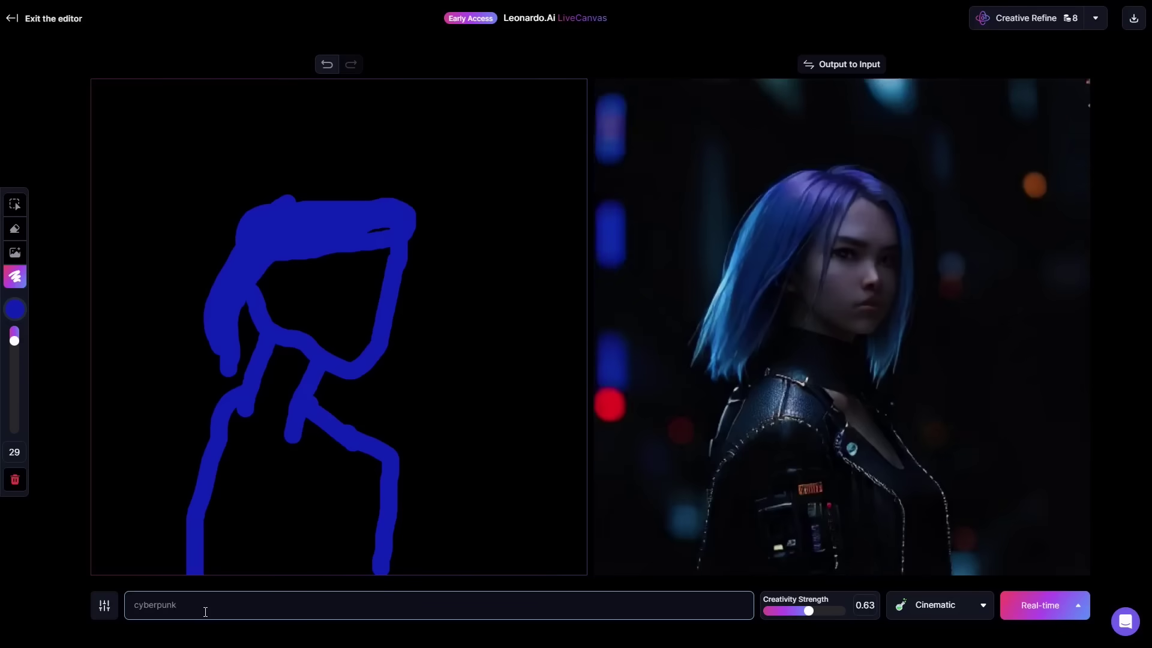
{"action": "type", "text": " woman"}
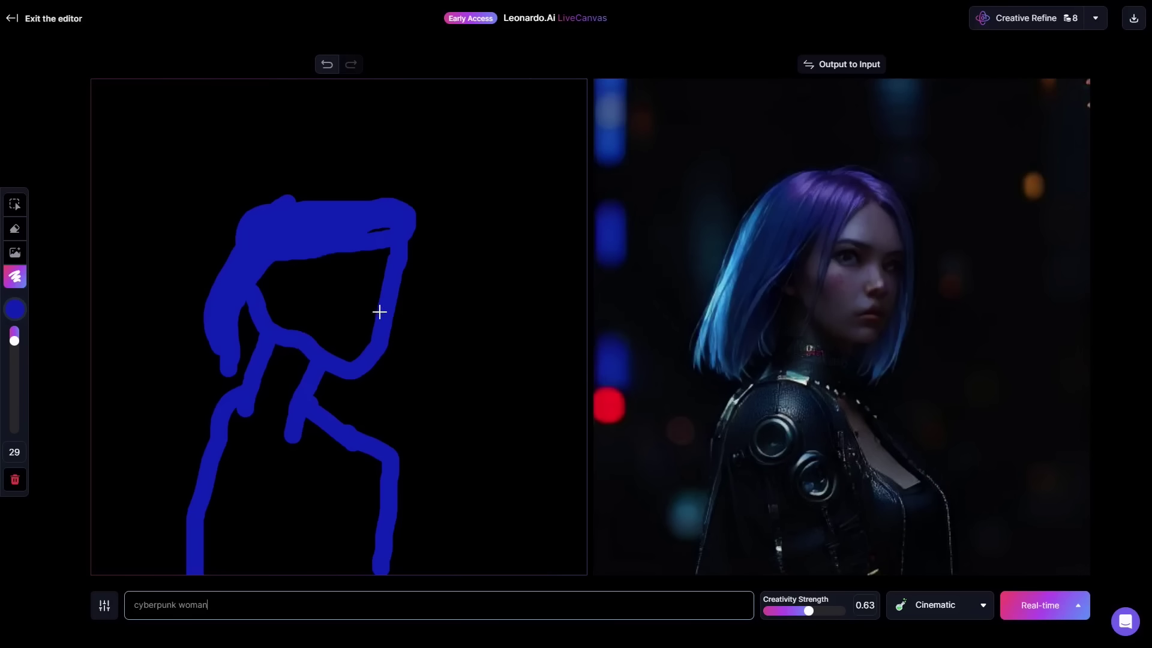
{"action": "left_click", "coordinate": [826, 612]}
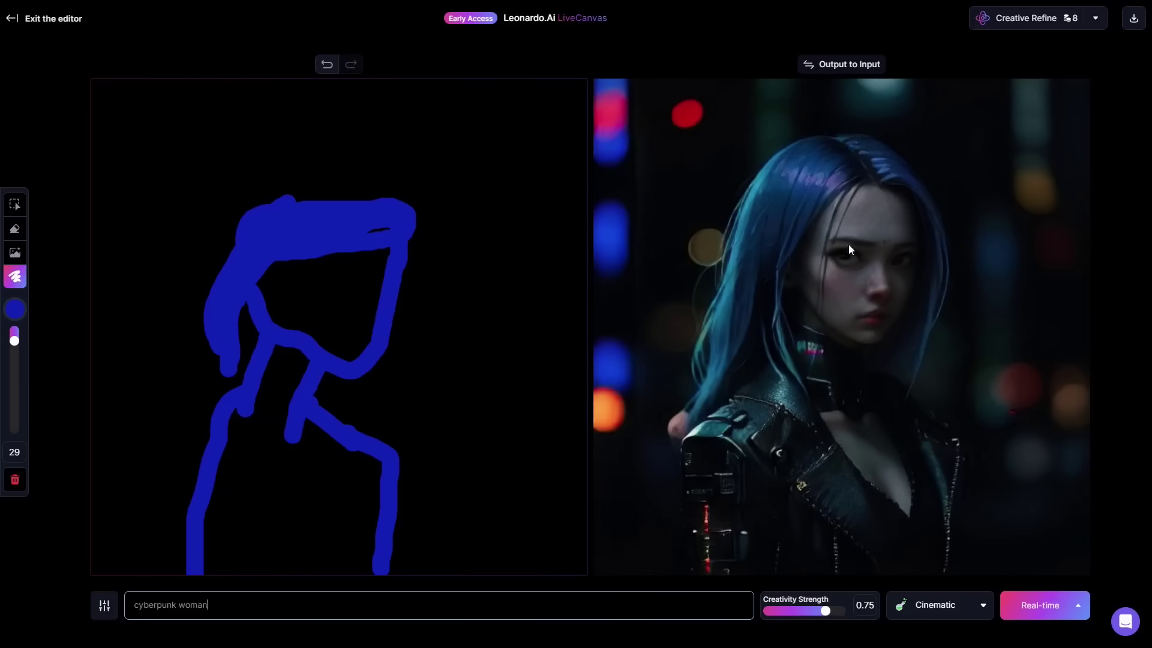
Try the Anime, Product and Vibrant style presets in turn.
{"action": "left_click", "coordinate": [958, 616]}
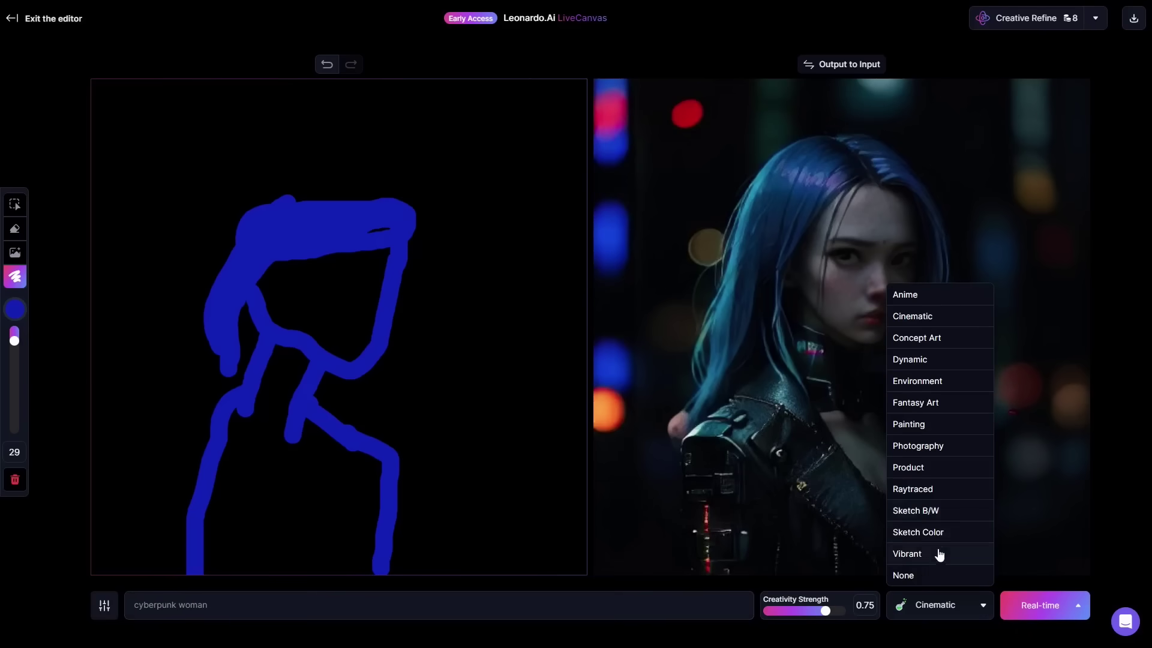
{"action": "left_click", "coordinate": [927, 296]}
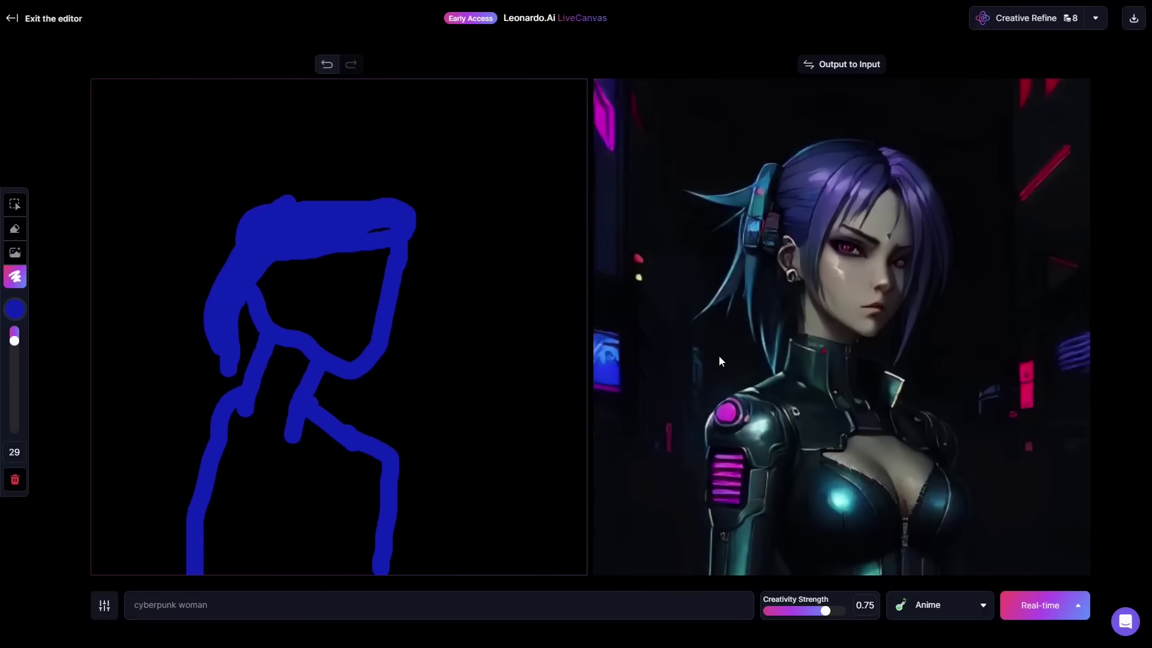
{"action": "left_click", "coordinate": [968, 613]}
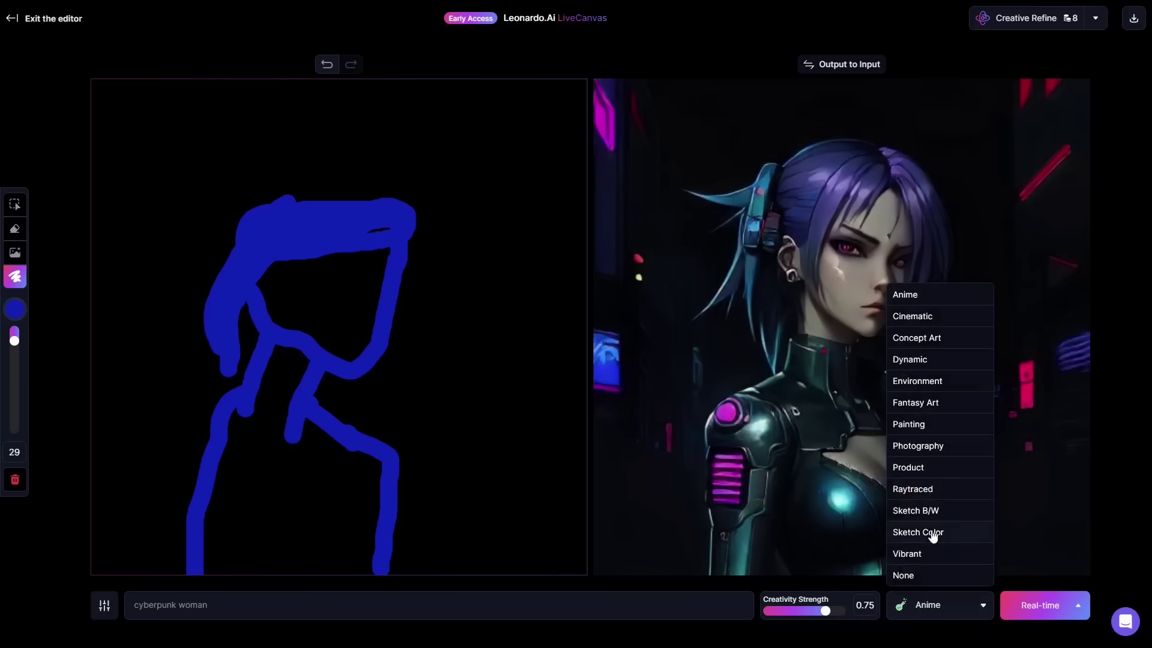
{"action": "left_click", "coordinate": [922, 466]}
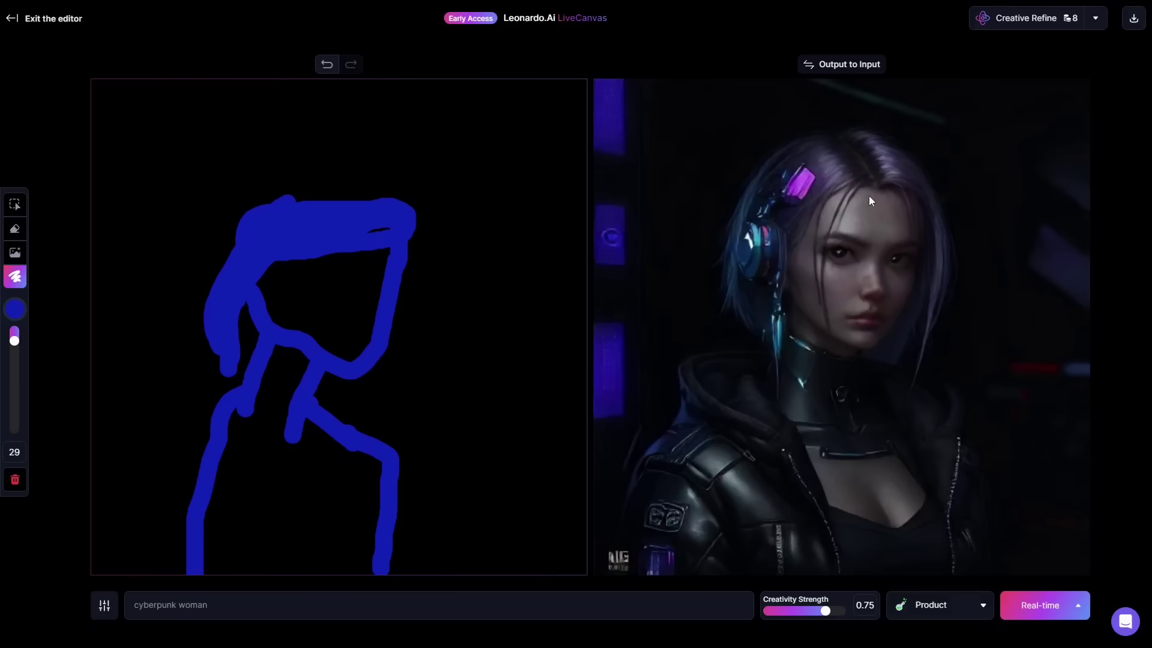
{"action": "left_click", "coordinate": [937, 606]}
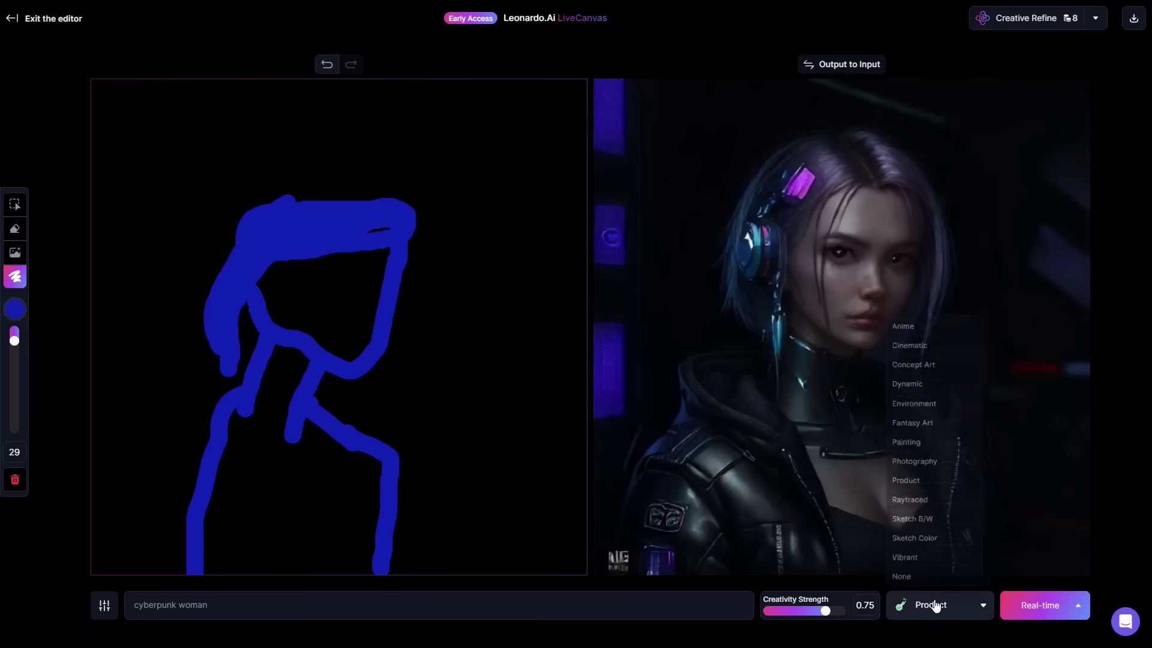
{"action": "left_click", "coordinate": [938, 552]}
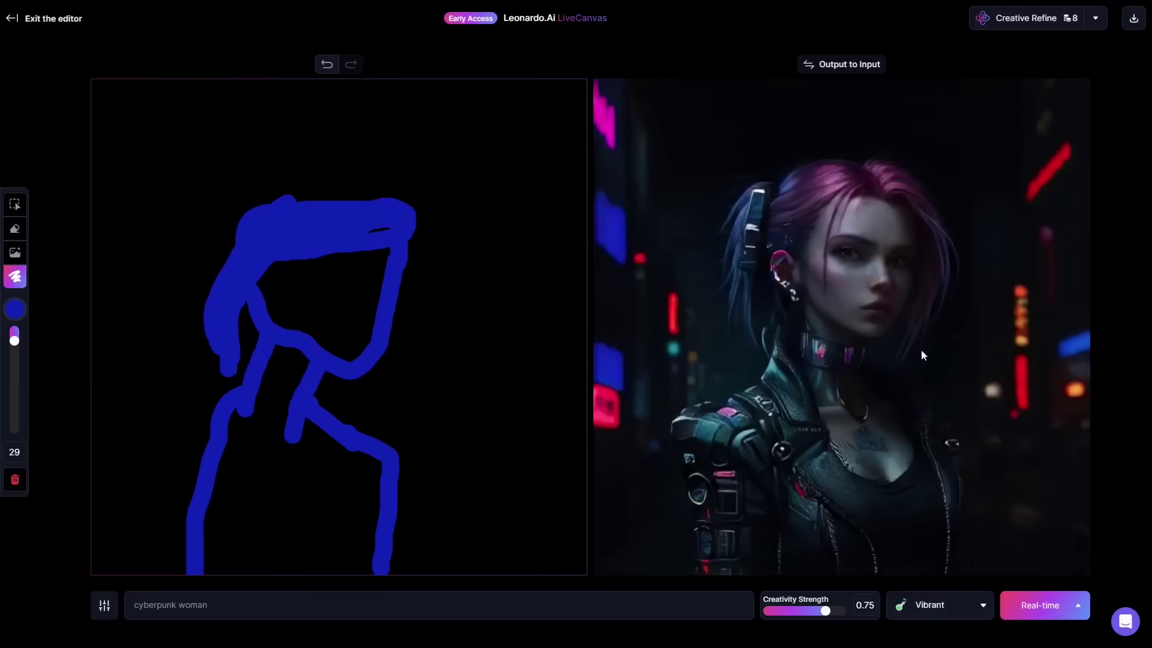
Try Concept Art, settle on the Anime style, and lower Creativity Strength to 0.66.
{"action": "left_click", "coordinate": [937, 617]}
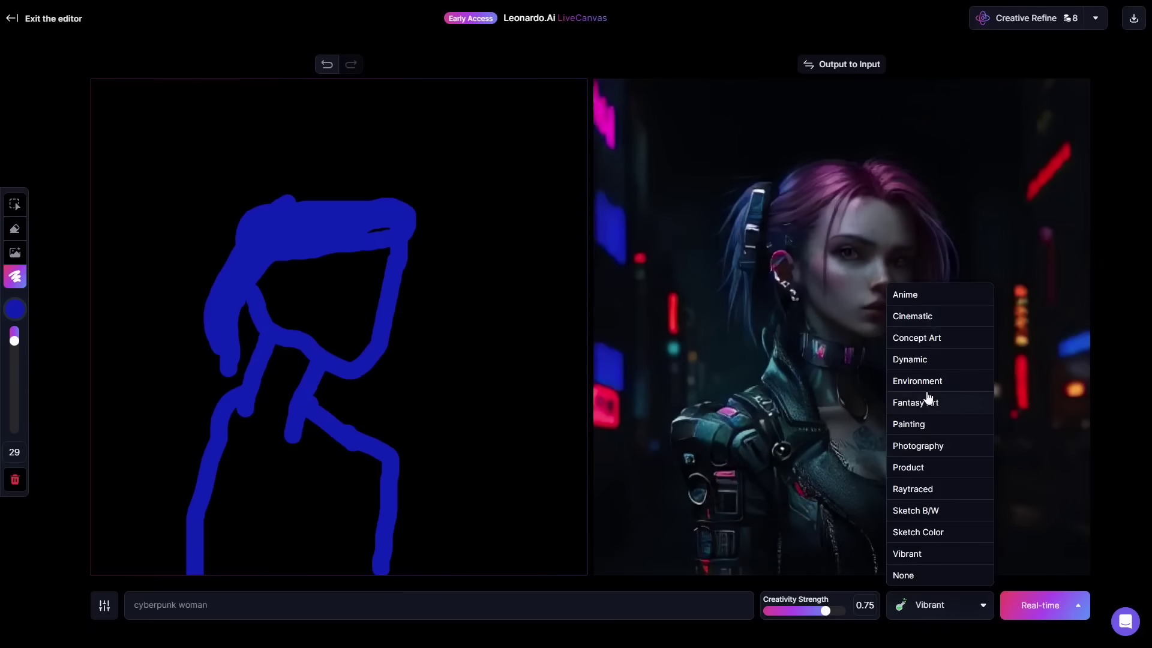
{"action": "left_click", "coordinate": [928, 338]}
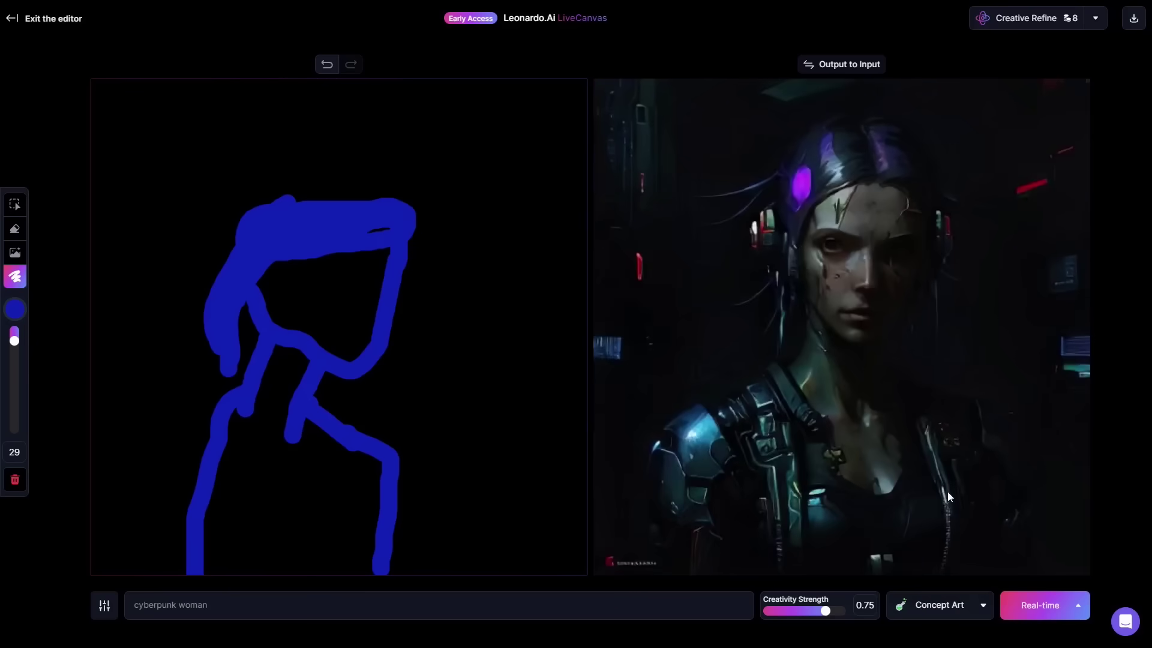
{"action": "left_click", "coordinate": [923, 593]}
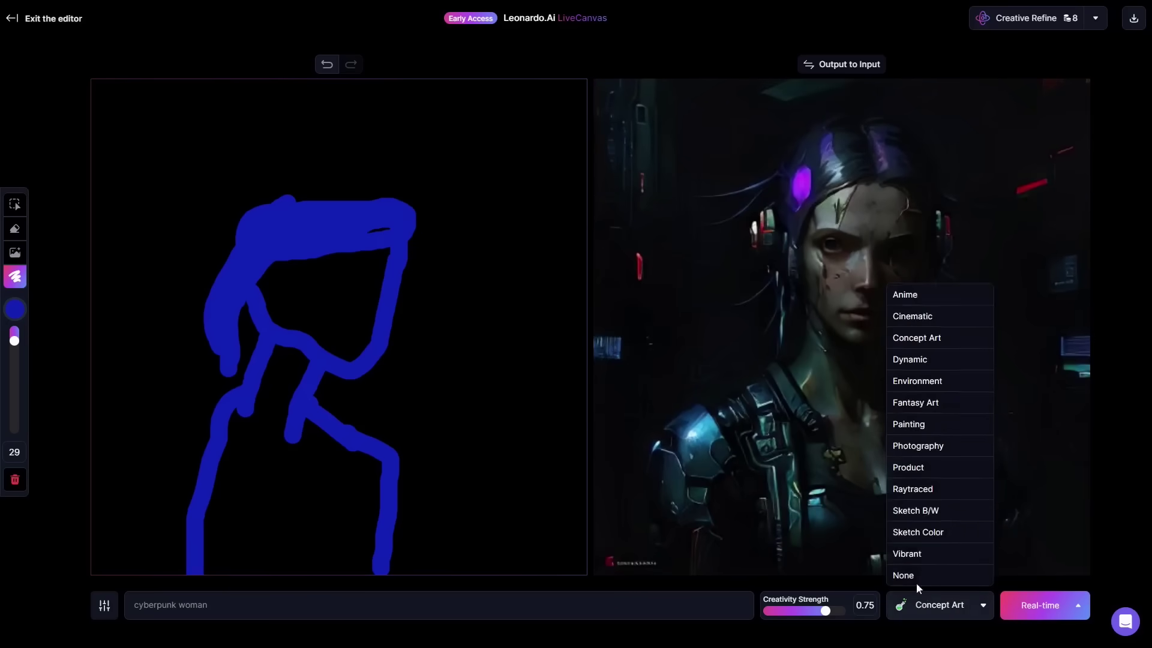
{"action": "left_click", "coordinate": [919, 295]}
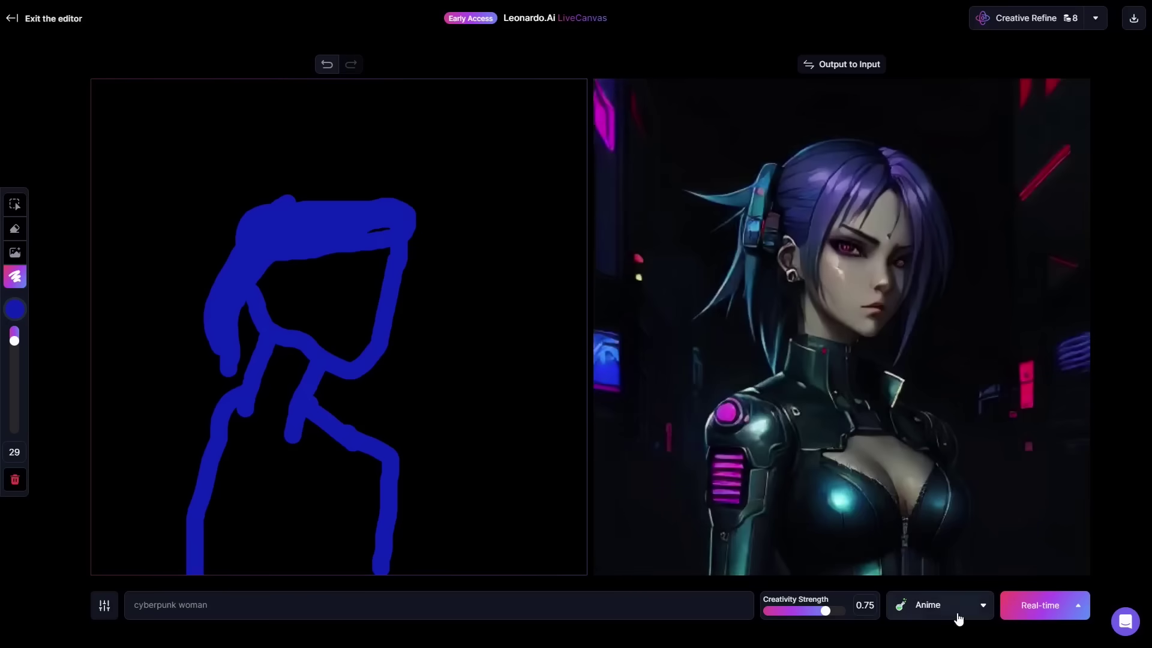
{"action": "left_click_drag", "start_coordinate": [825, 611], "coordinate": [813, 612]}
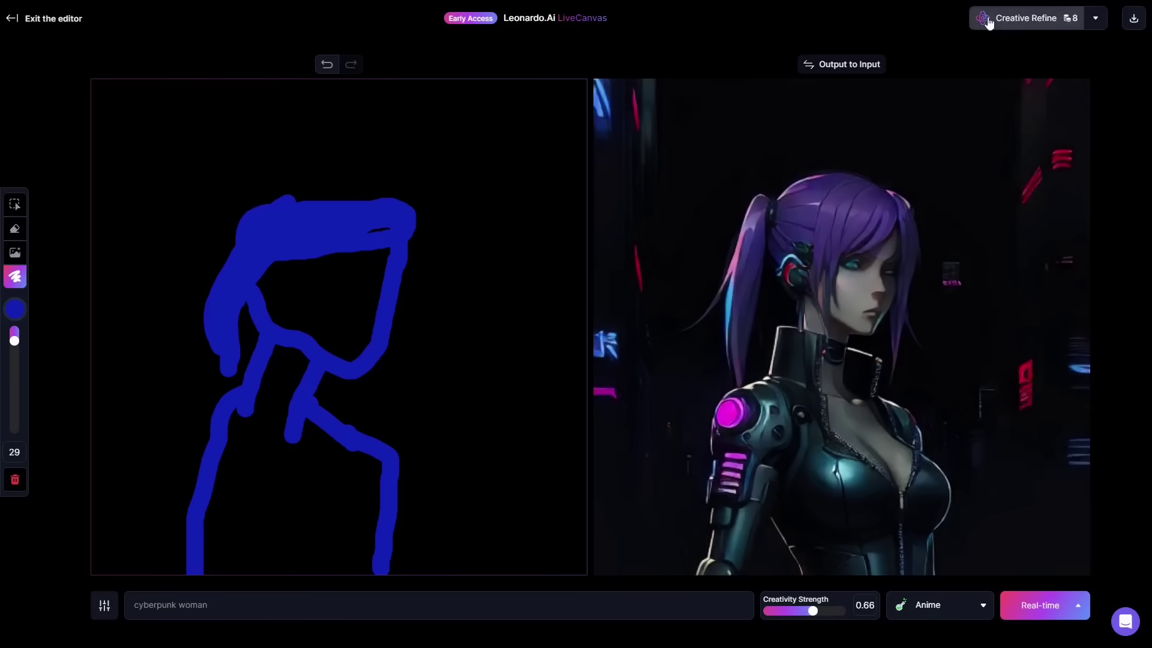
Send the anime cyberpunk woman output for a Creative Refine.
{"action": "left_click", "coordinate": [1023, 21]}
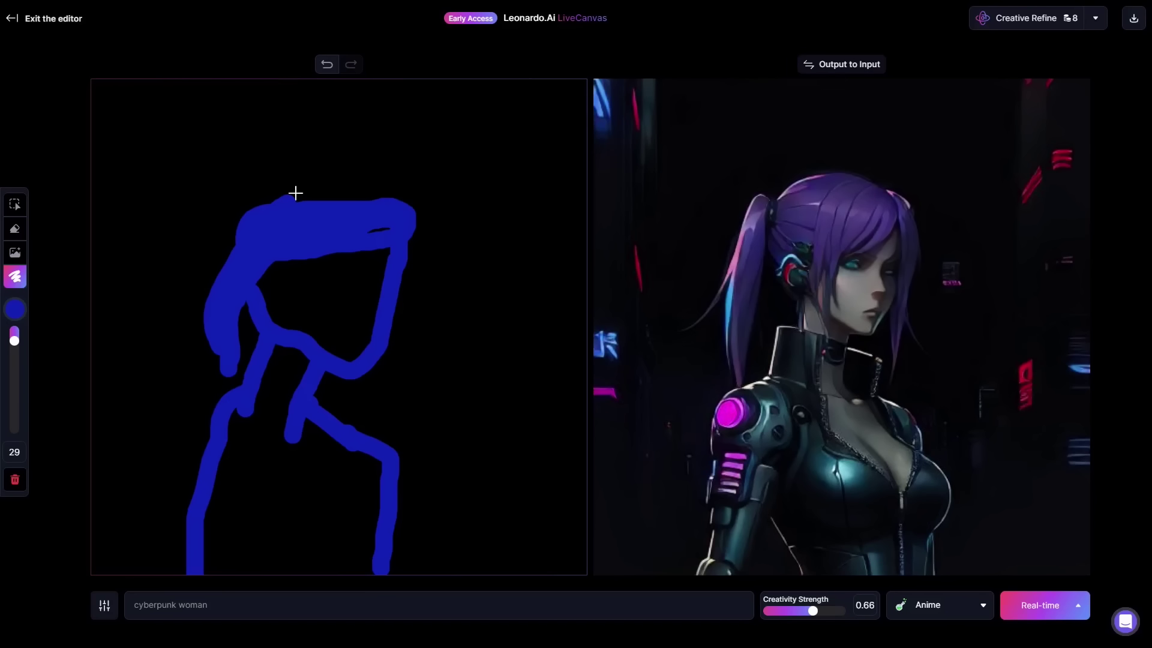
Copy the output onto the input canvas and resize it to fill the canvas from the top-left.
{"action": "left_click", "coordinate": [811, 68]}
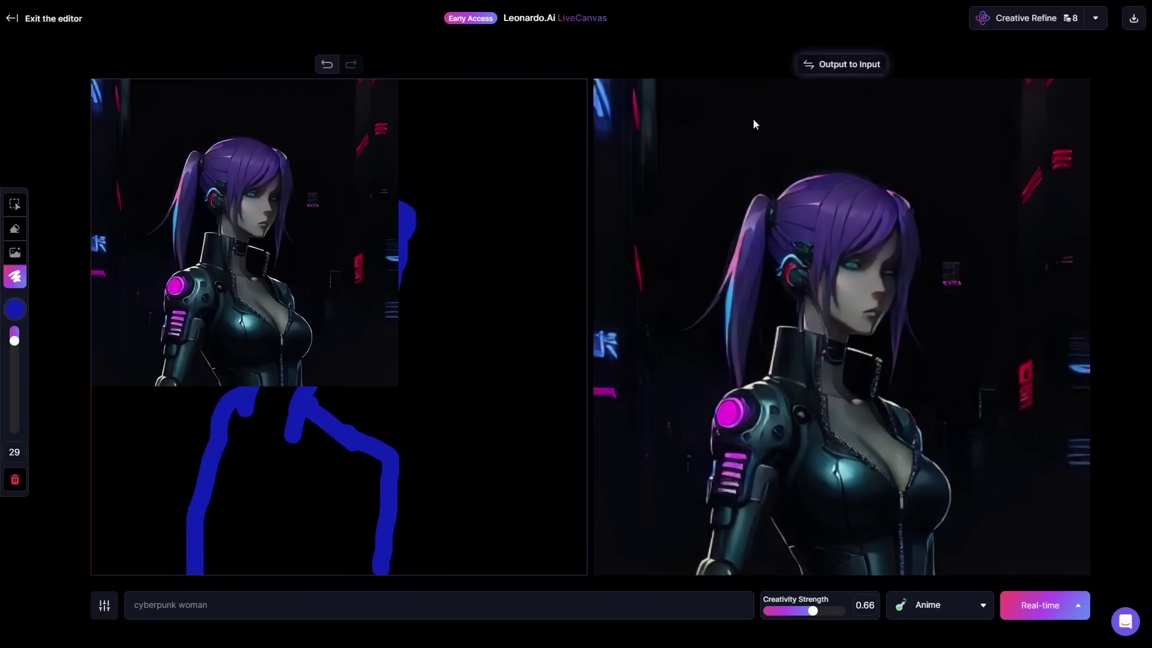
{"action": "left_click", "coordinate": [15, 204]}
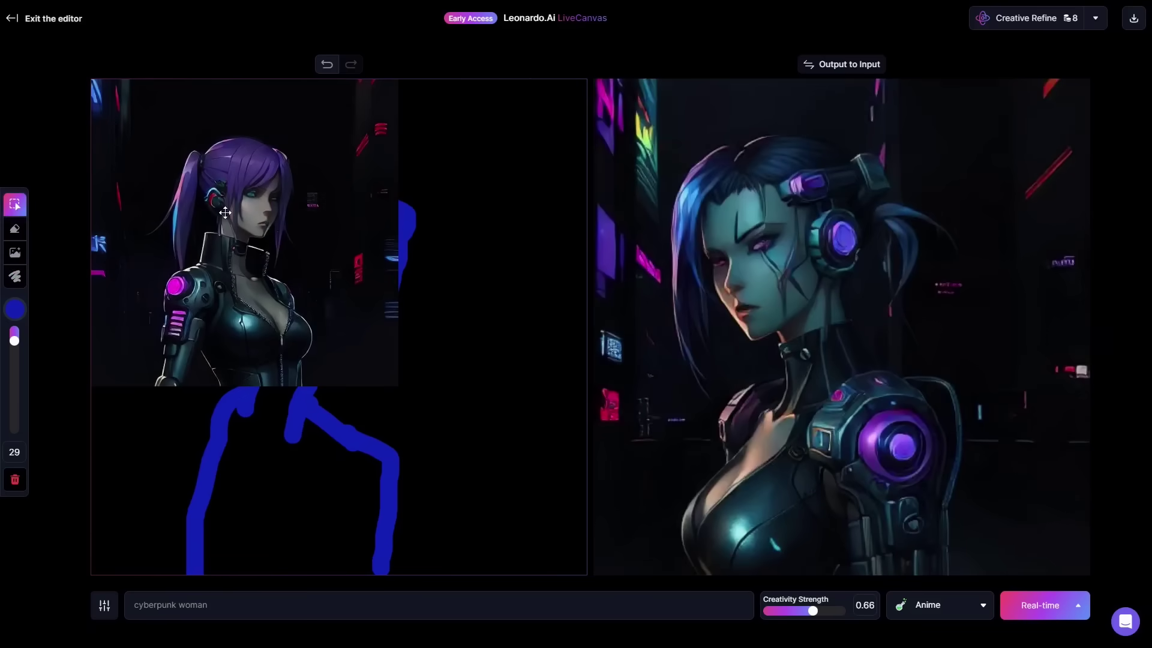
{"action": "left_click_drag", "start_coordinate": [225, 213], "coordinate": [447, 365]}
{"action": "left_click_drag", "start_coordinate": [281, 272], "coordinate": [6, 51]}
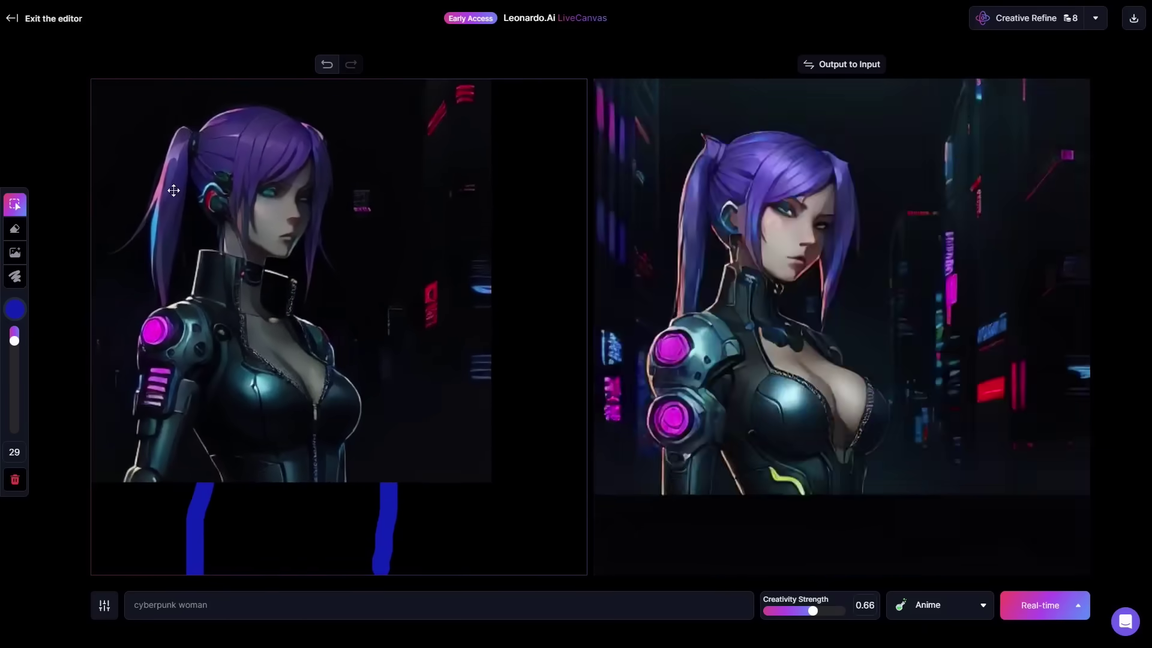
{"action": "left_click_drag", "start_coordinate": [168, 235], "coordinate": [287, 293]}
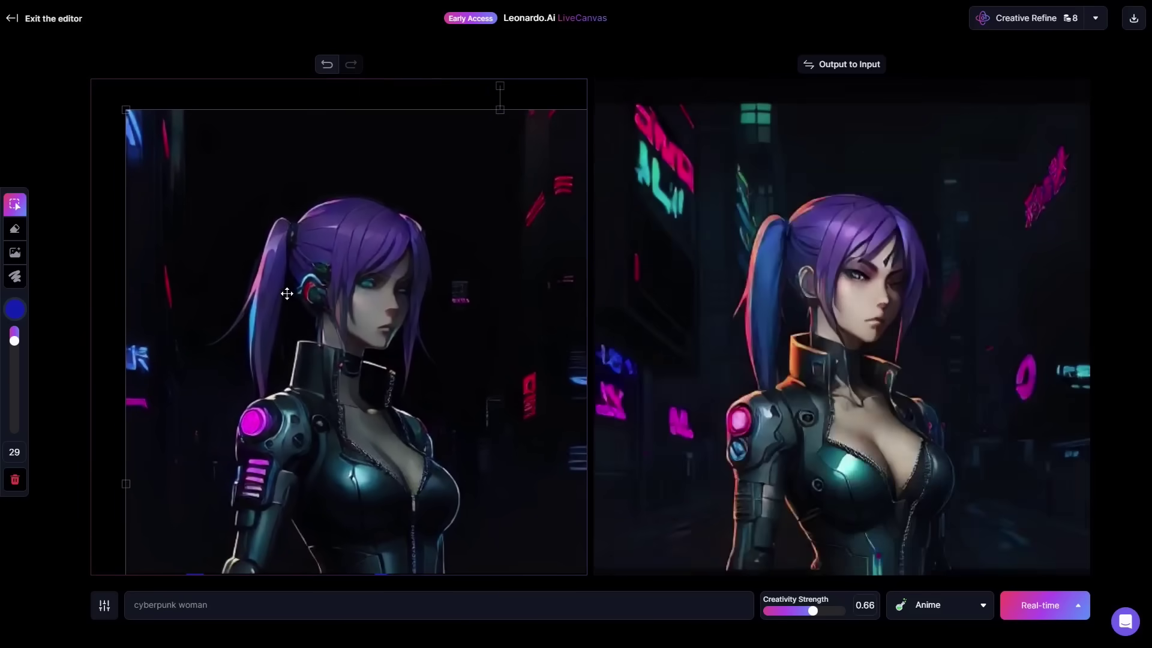
{"action": "left_click_drag", "start_coordinate": [138, 117], "coordinate": [59, 71]}
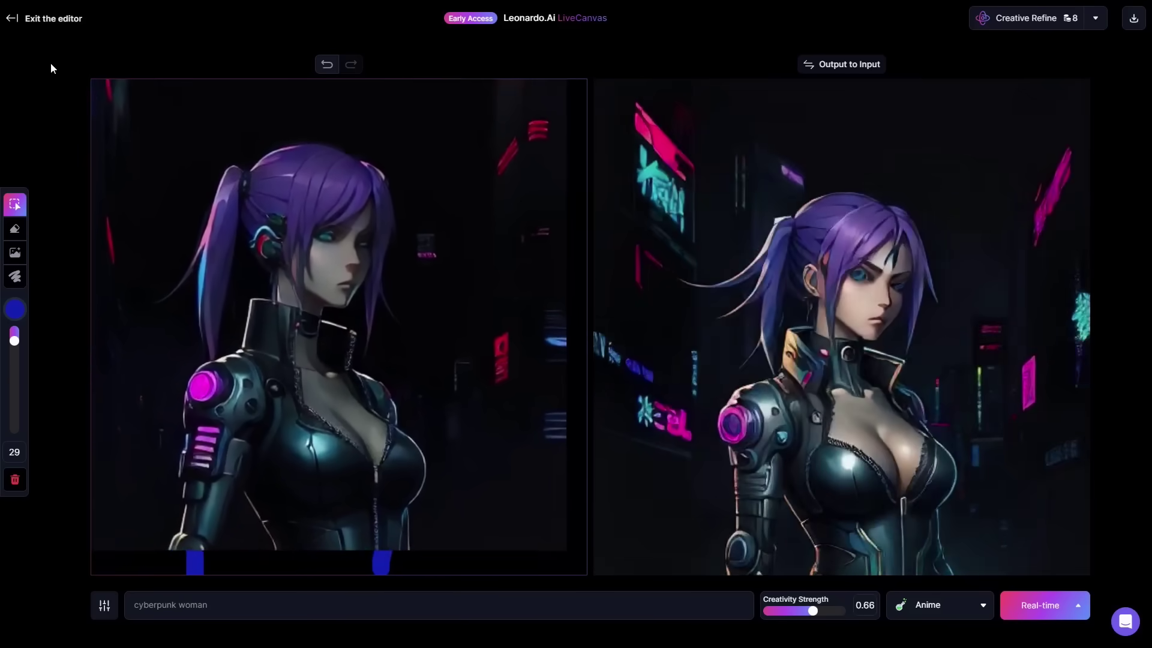
{"action": "left_click_drag", "start_coordinate": [262, 182], "coordinate": [281, 208]}
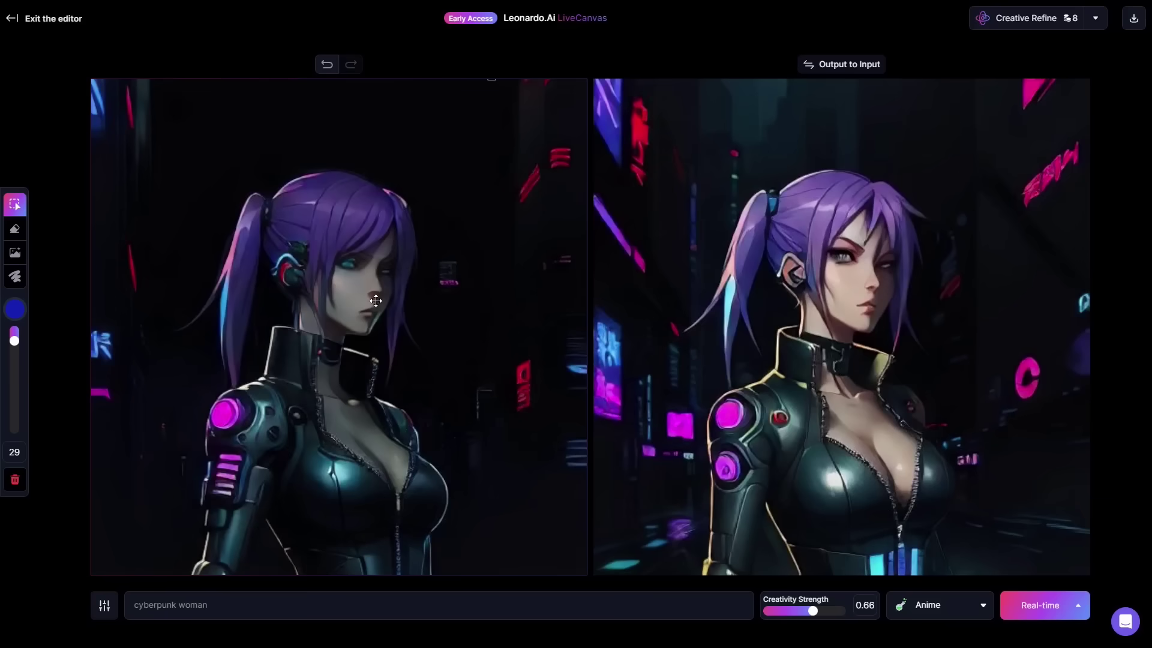
{"action": "left_click", "coordinate": [16, 255]}
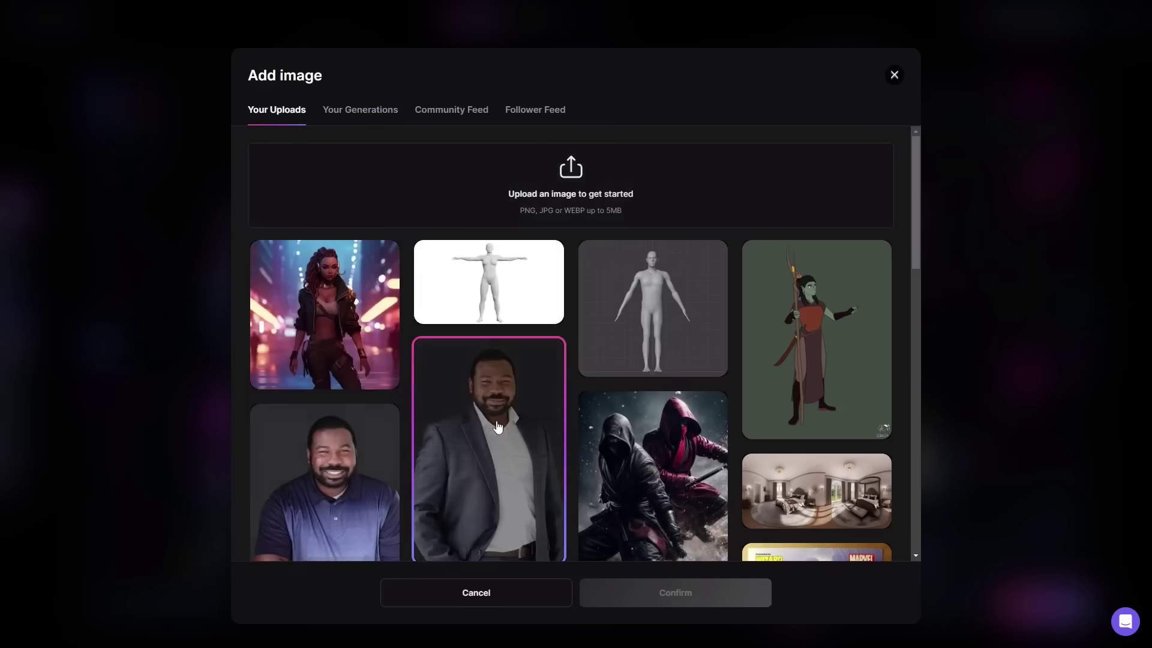
Scroll through your own generations in the Add image gallery.
{"action": "left_click", "coordinate": [368, 109]}
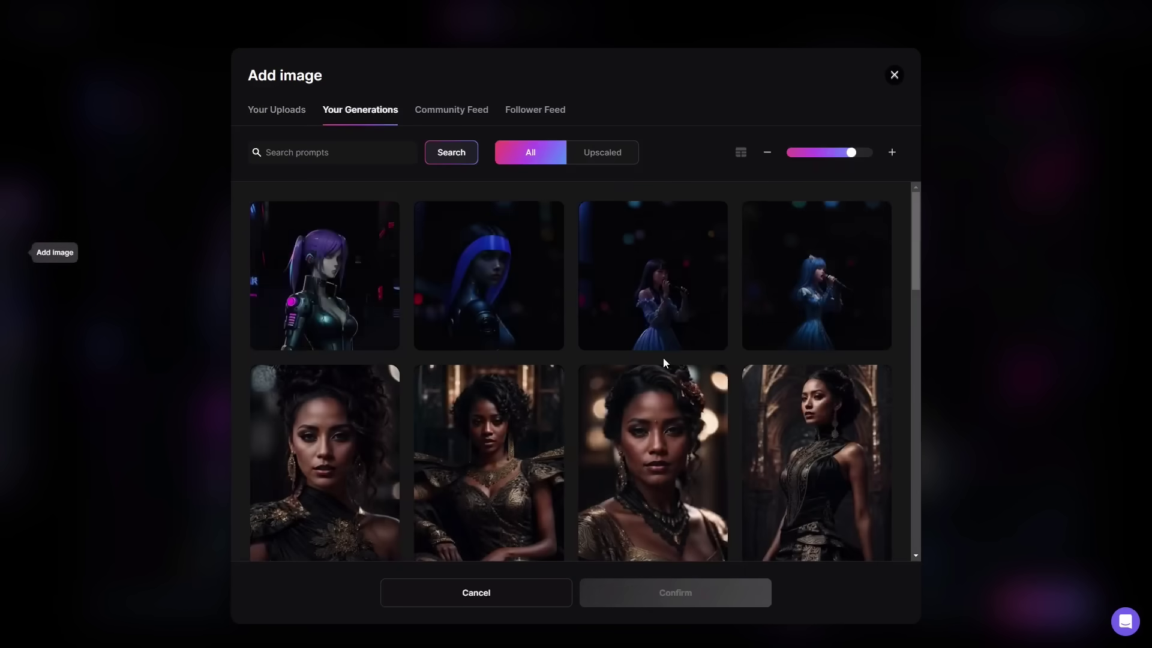
{"action": "scroll", "coordinate": [597, 331], "scroll_direction": "down", "scroll_amount": 2}
{"action": "scroll", "coordinate": [559, 384], "scroll_direction": "down", "scroll_amount": 12}
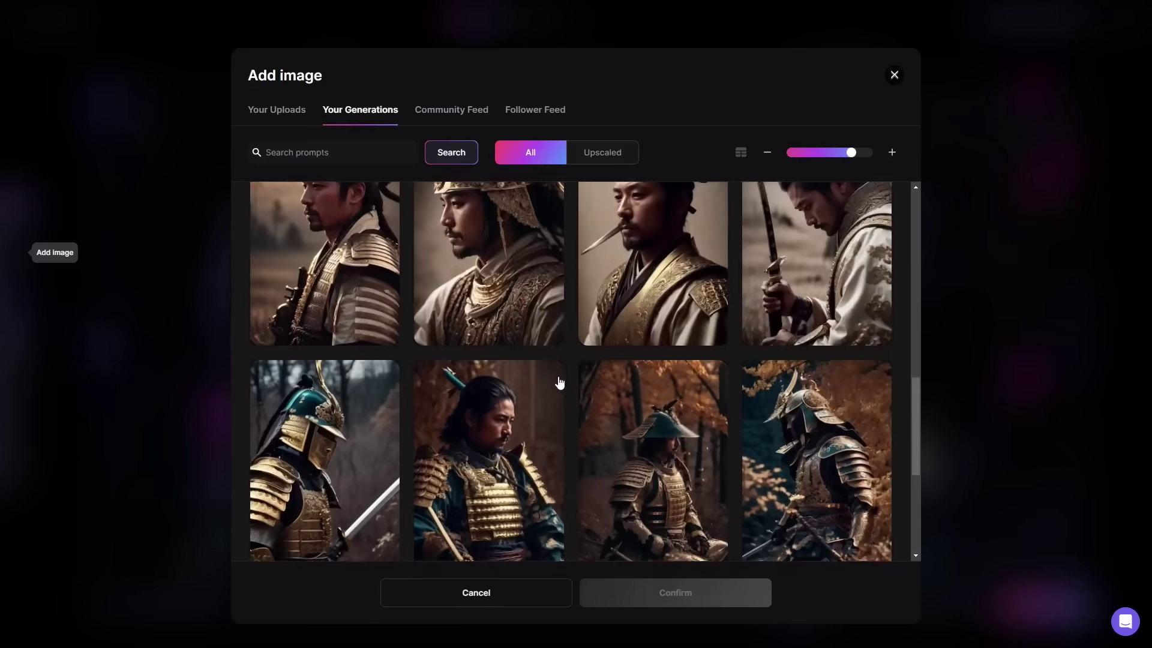
{"action": "scroll", "coordinate": [559, 383], "scroll_direction": "up", "scroll_amount": 10}
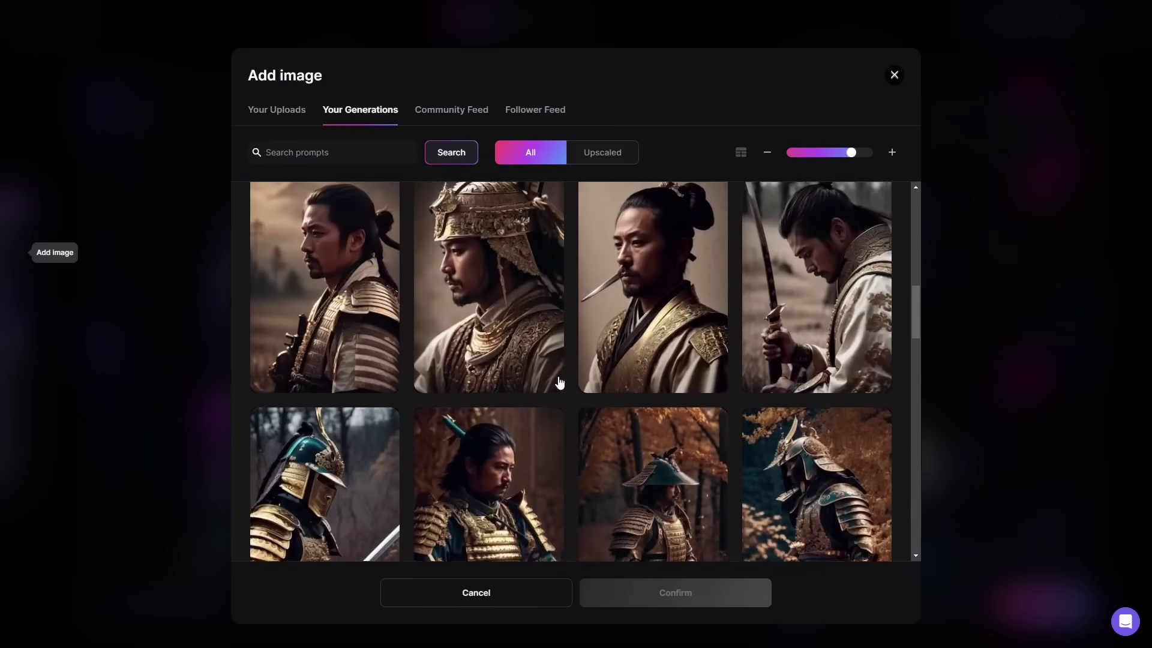
Browse the Community Feed, then the Follower Feed, in the gallery.
{"action": "left_click", "coordinate": [466, 110]}
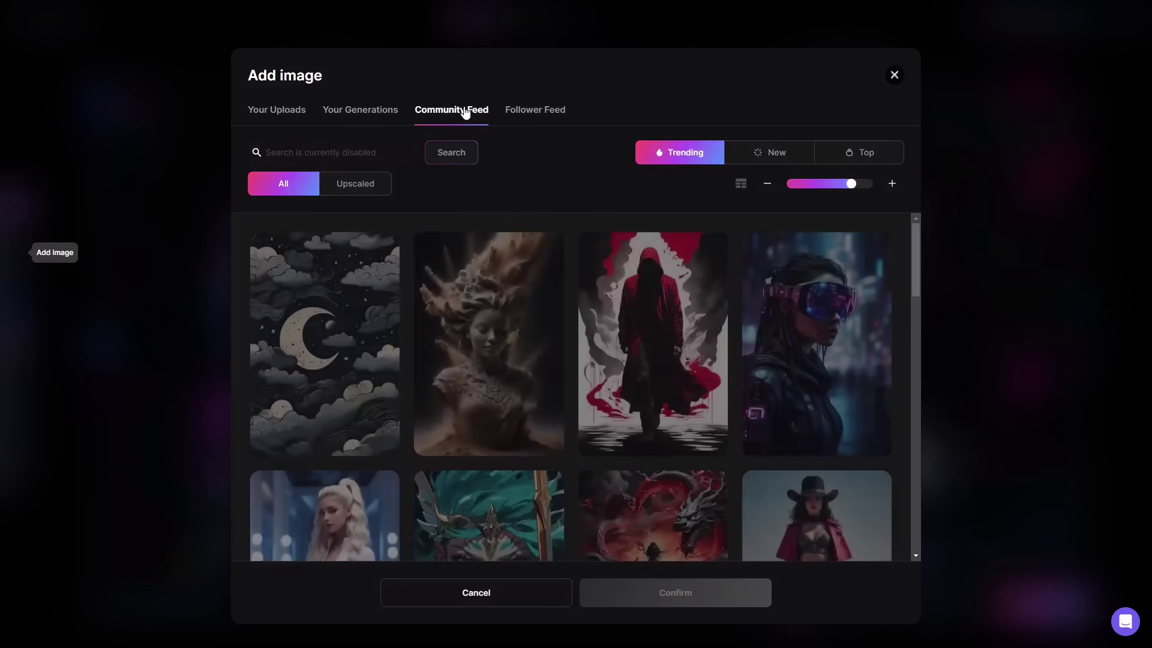
{"action": "scroll", "coordinate": [528, 378], "scroll_direction": "down", "scroll_amount": 4}
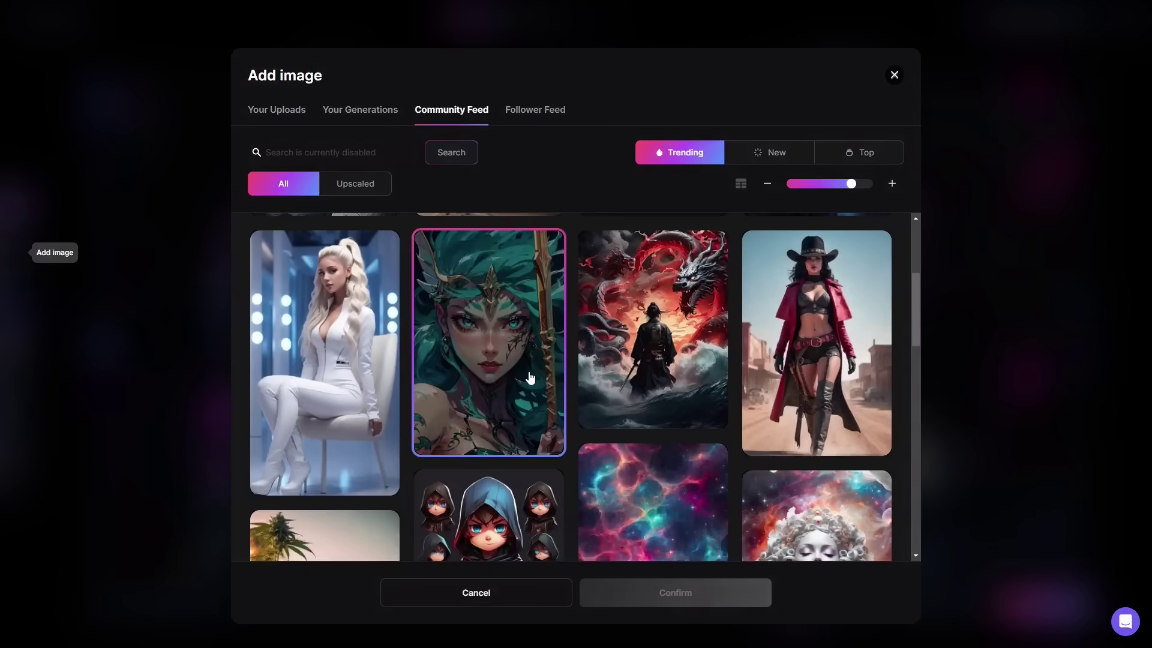
{"action": "scroll", "coordinate": [530, 377], "scroll_direction": "down", "scroll_amount": 15}
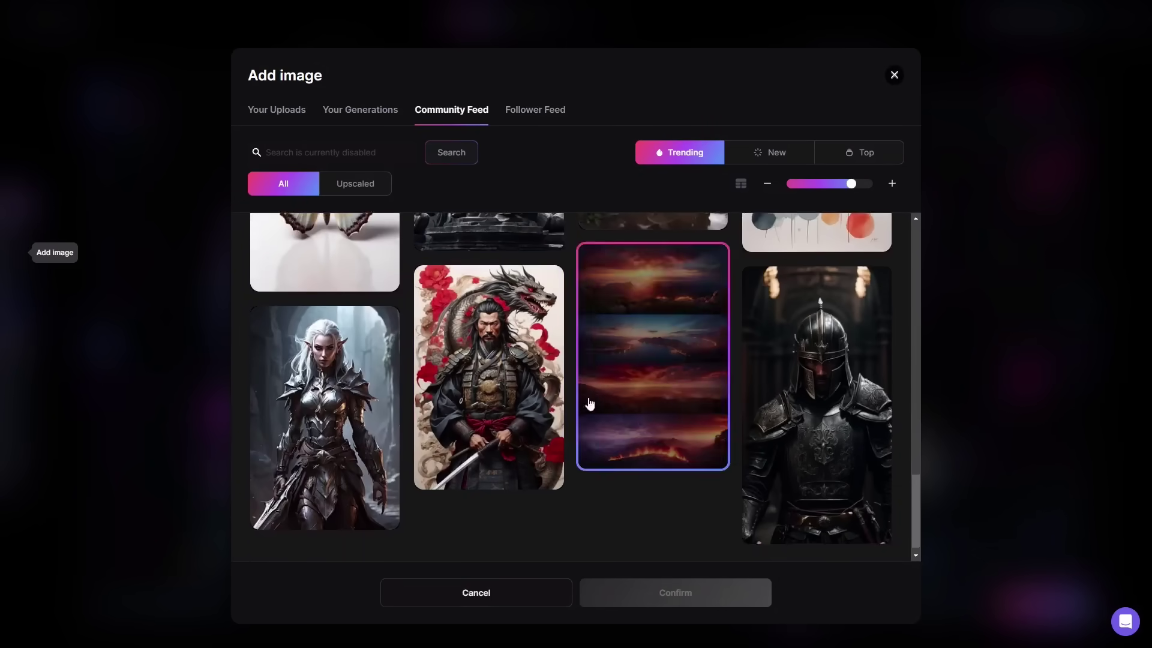
{"action": "left_click", "coordinate": [527, 115]}
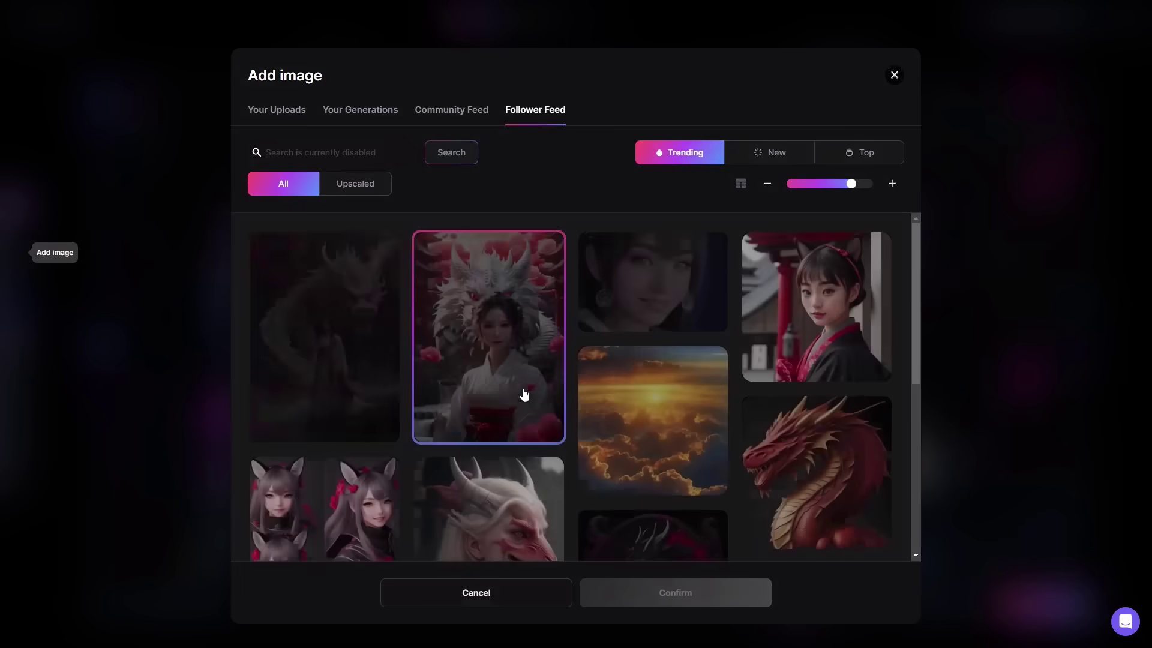
{"action": "scroll", "coordinate": [489, 392], "scroll_direction": "down", "scroll_amount": 6}
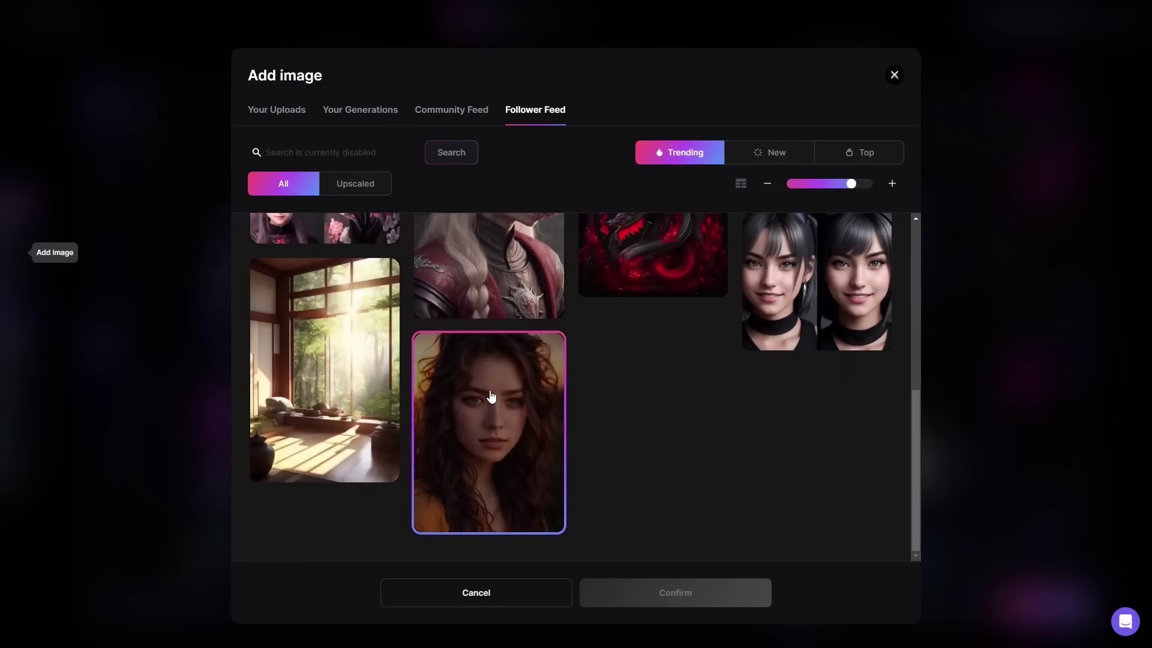
{"action": "scroll", "coordinate": [491, 396], "scroll_direction": "up", "scroll_amount": 6}
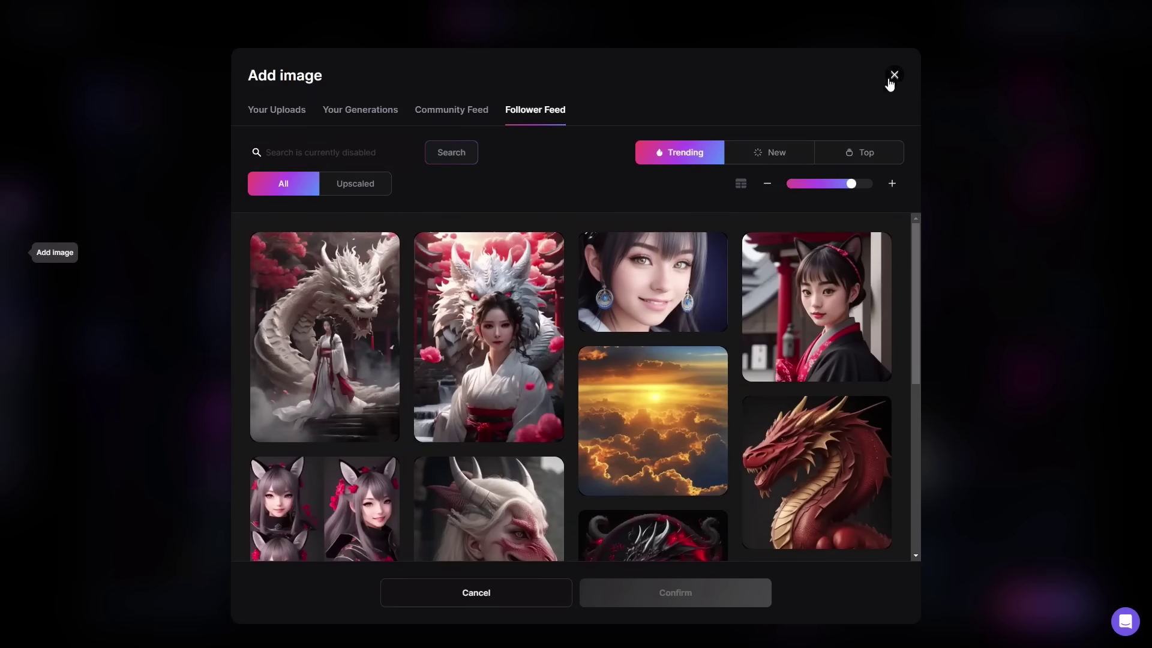
Cancel the Add image dialog without adding any picture.
{"action": "left_click", "coordinate": [507, 600]}
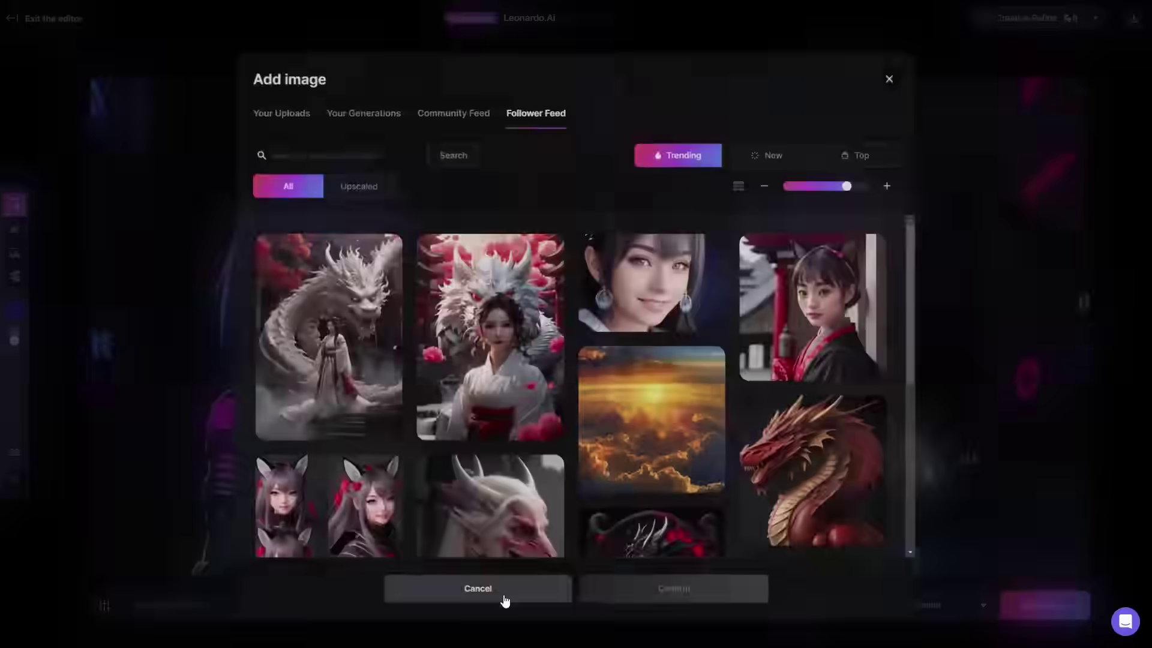